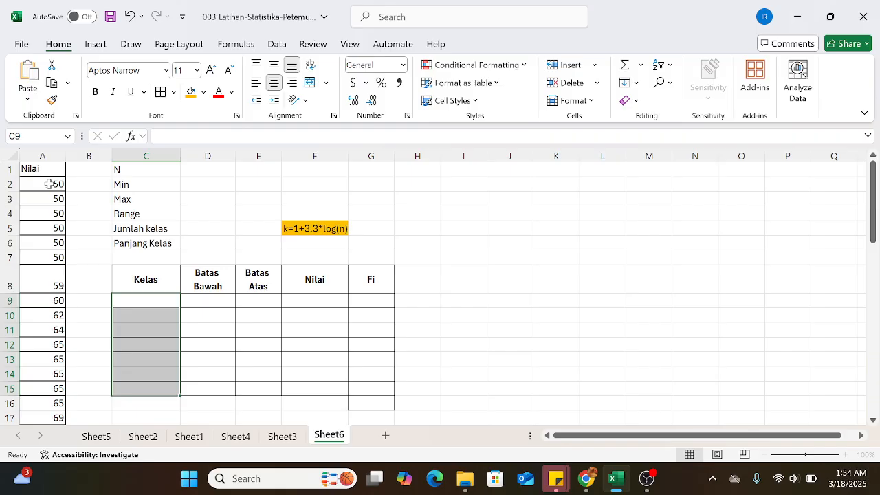
pyautogui.moveTo(50, 184); pyautogui.dragTo(58, 416)
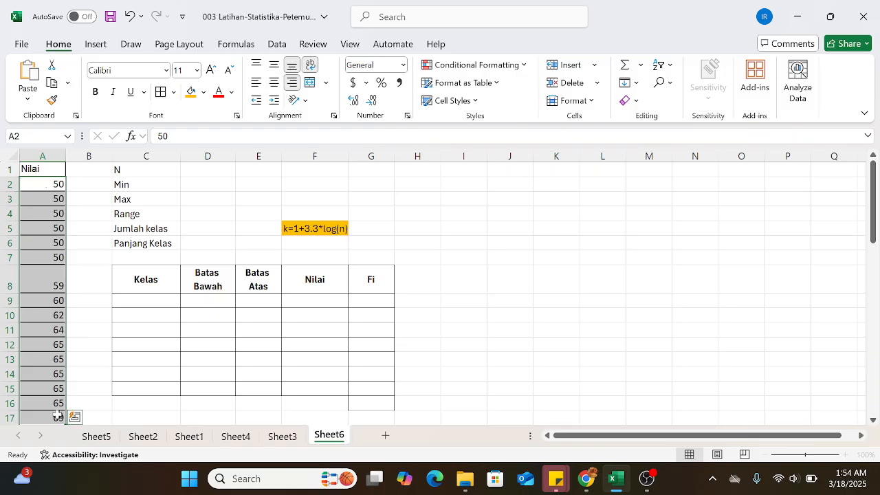
pyautogui.click(46, 188)
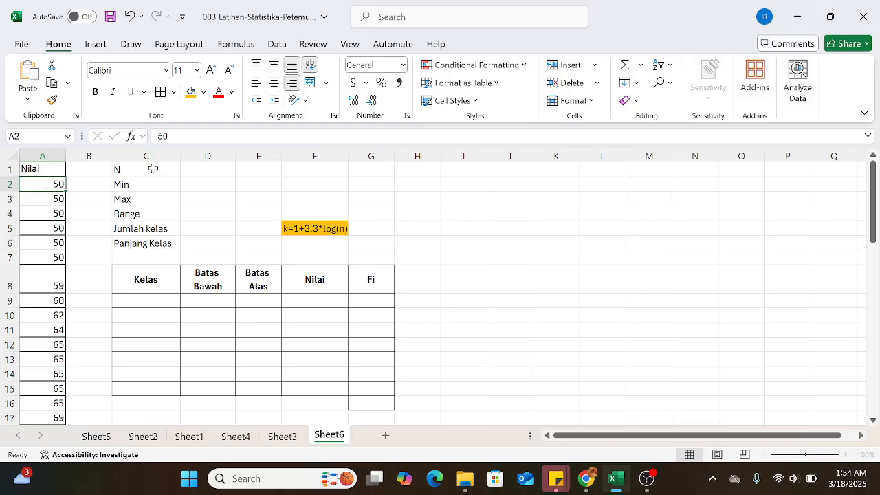
pyautogui.moveTo(154, 168); pyautogui.dragTo(170, 229)
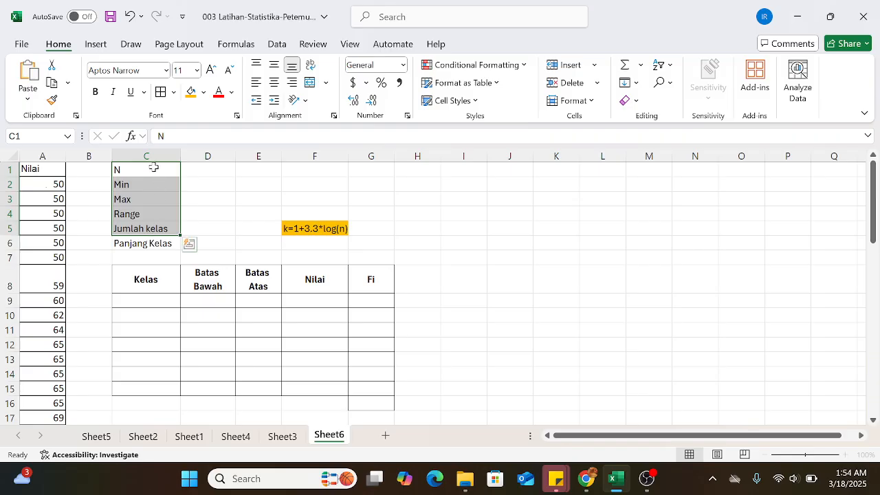
pyautogui.moveTo(153, 168); pyautogui.dragTo(161, 243)
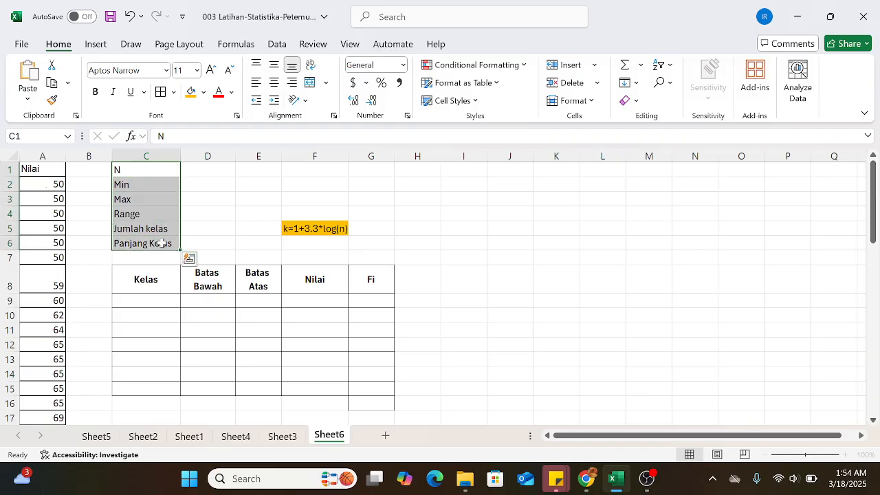
# - Enter a COUNT formula over A2:A51 in D1 to calculate N for the Nilai data
pyautogui.click(207, 173)
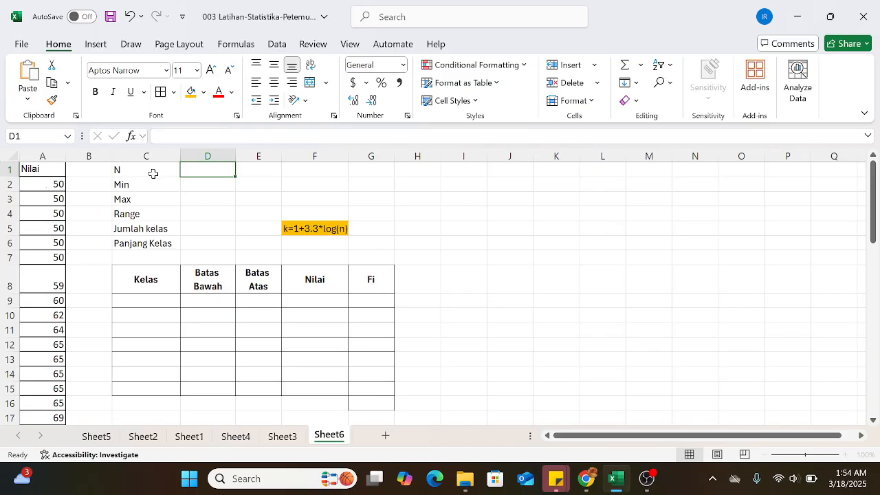
pyautogui.write('=')
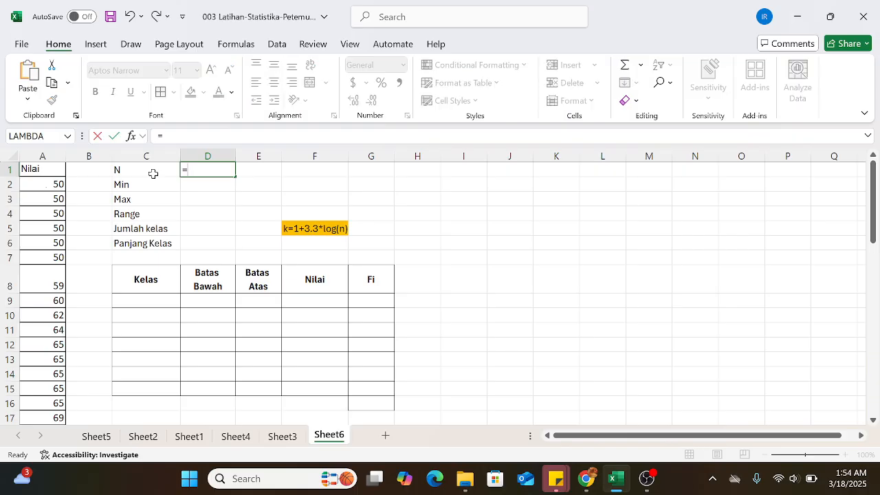
pyautogui.write('count')
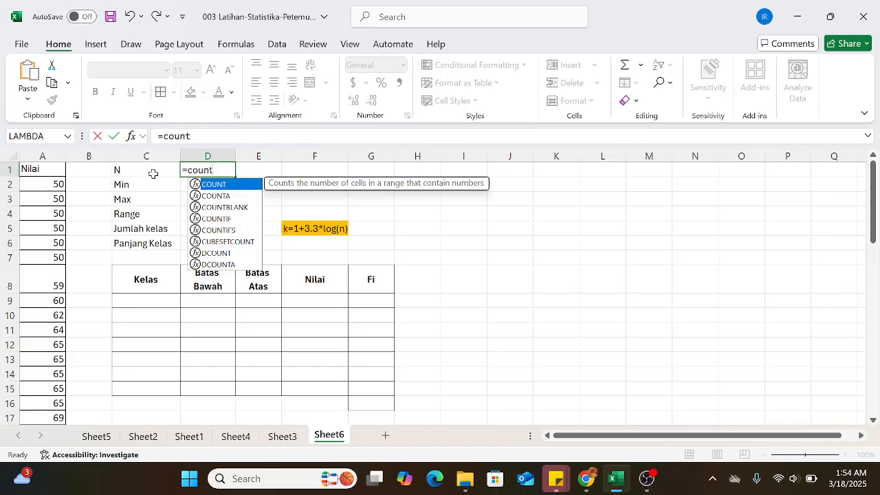
pyautogui.write('(')
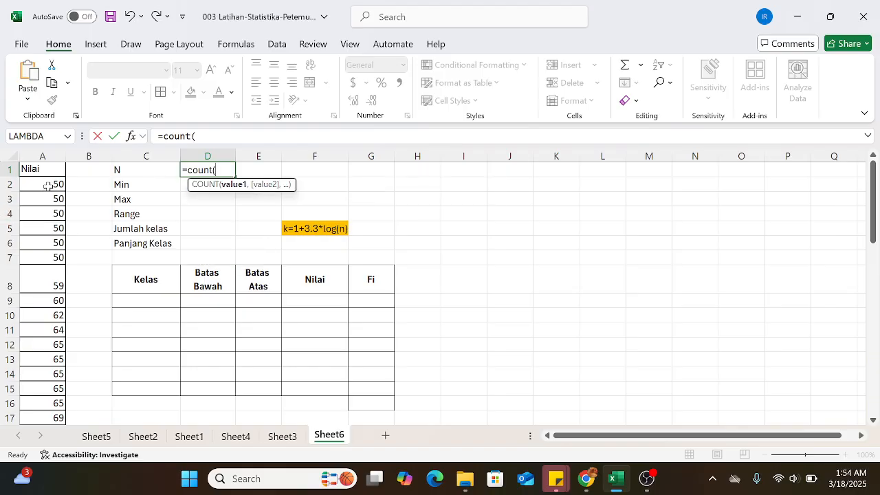
pyautogui.moveTo(46, 184); pyautogui.dragTo(56, 410)
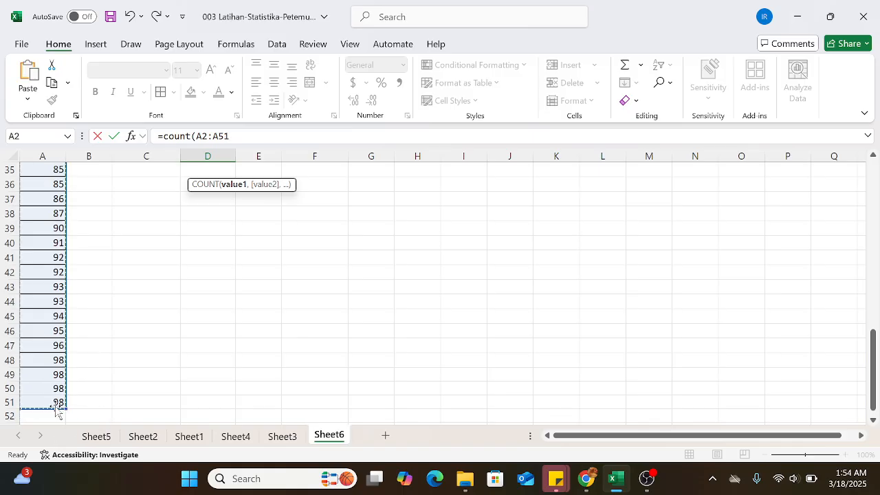
pyautogui.write(')')
pyautogui.press('Return')
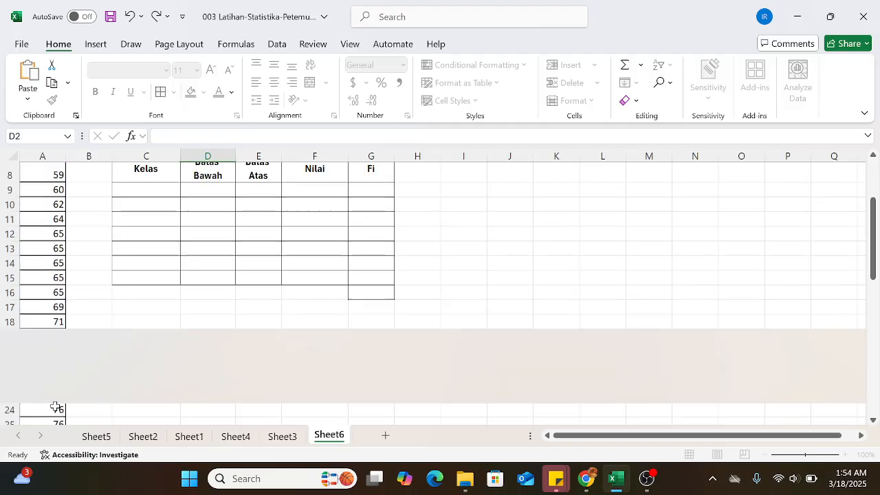
pyautogui.scroll(1, 55, 405)
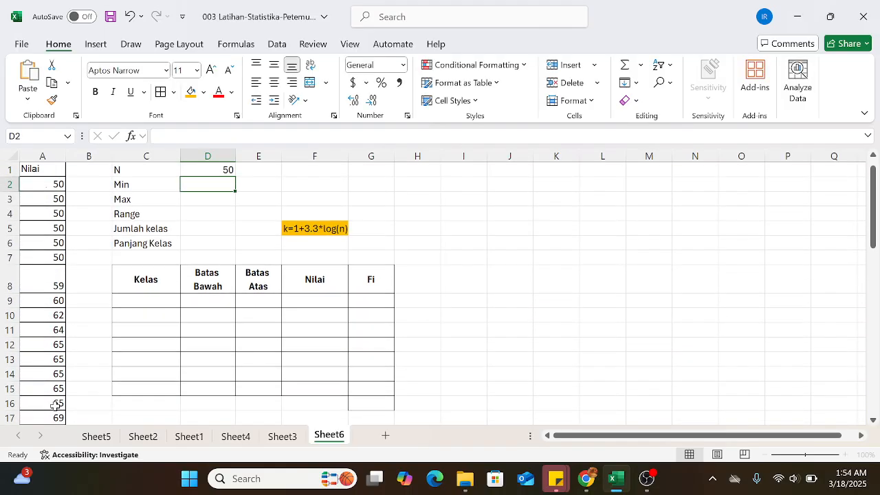
pyautogui.click(54, 404)
pyautogui.moveTo(53, 405); pyautogui.dragTo(73, 328)
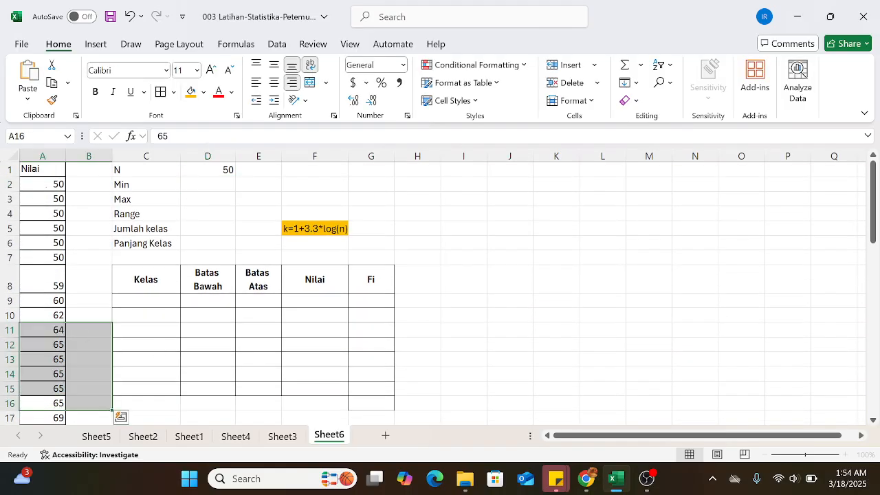
pyautogui.click(224, 172)
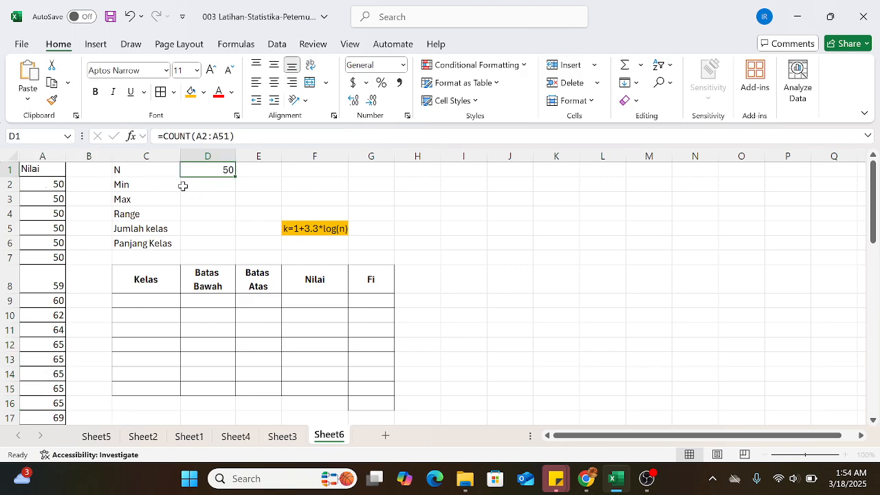
# - Calculate the minimum score beside the Min label in D2 with a MIN formula over A2:A51
pyautogui.click(213, 185)
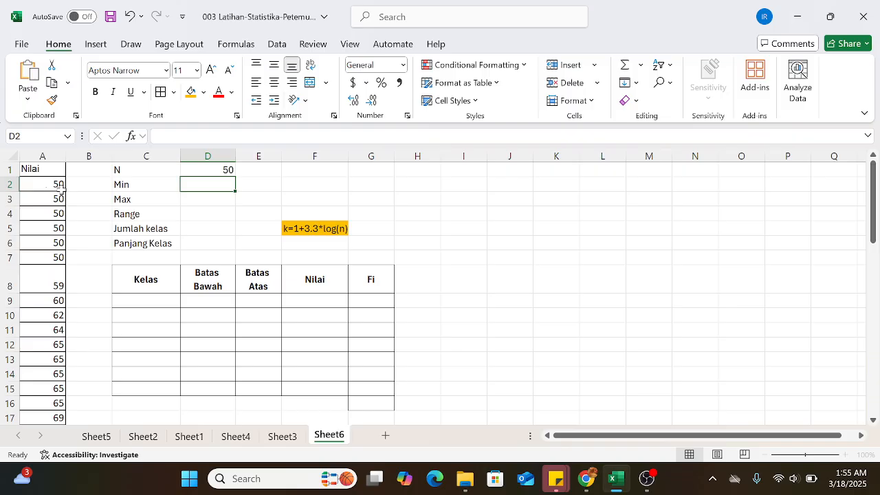
pyautogui.write('=mi')
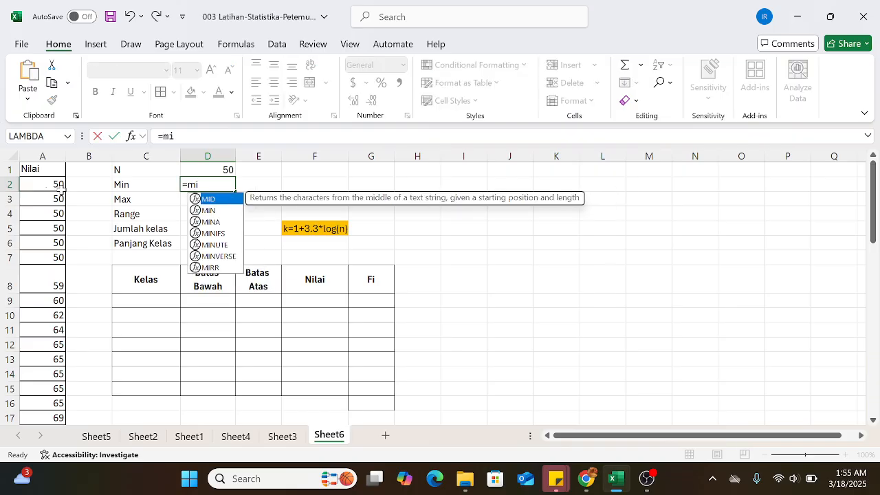
pyautogui.write('n(')
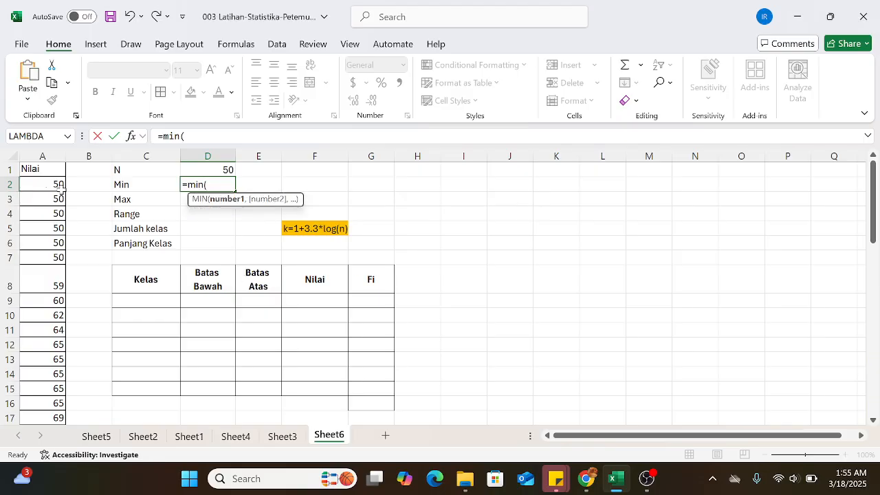
pyautogui.moveTo(59, 185); pyautogui.dragTo(53, 403)
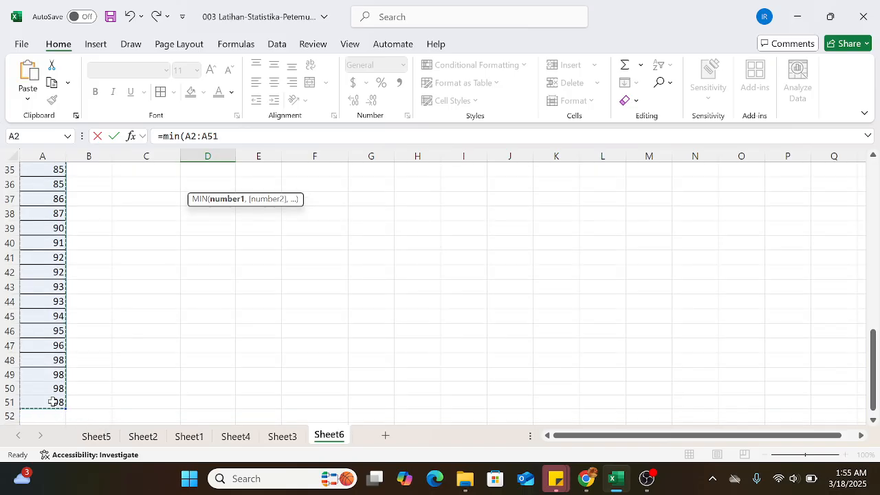
pyautogui.write(')')
pyautogui.press('Return')
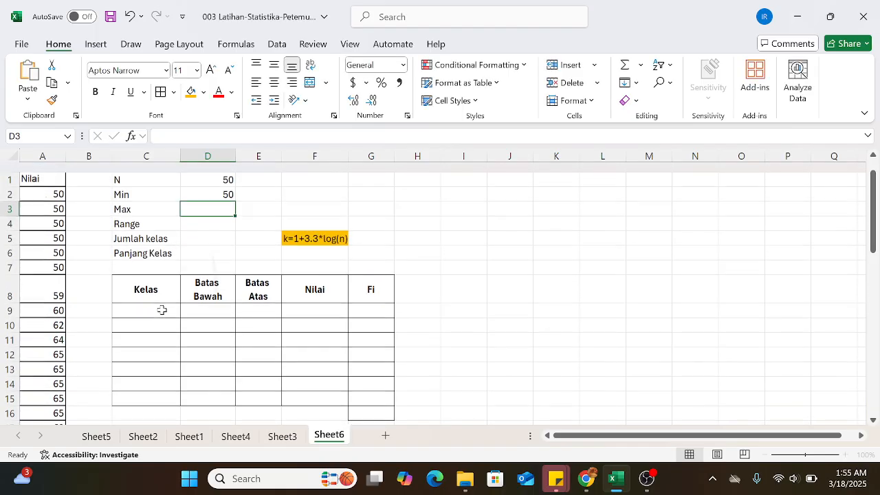
# - Calculate the maximum score beside the Max label in D3 with a MAX formula over A2:A51
pyautogui.write('=')
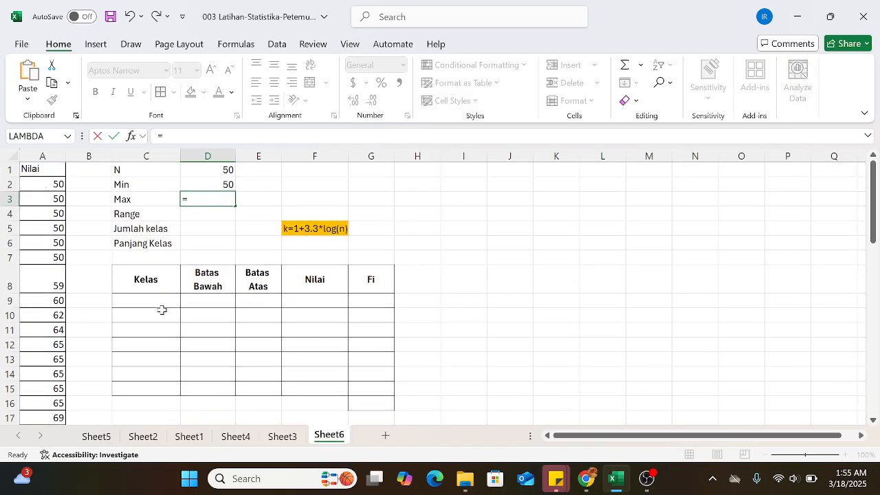
pyautogui.write('max(')
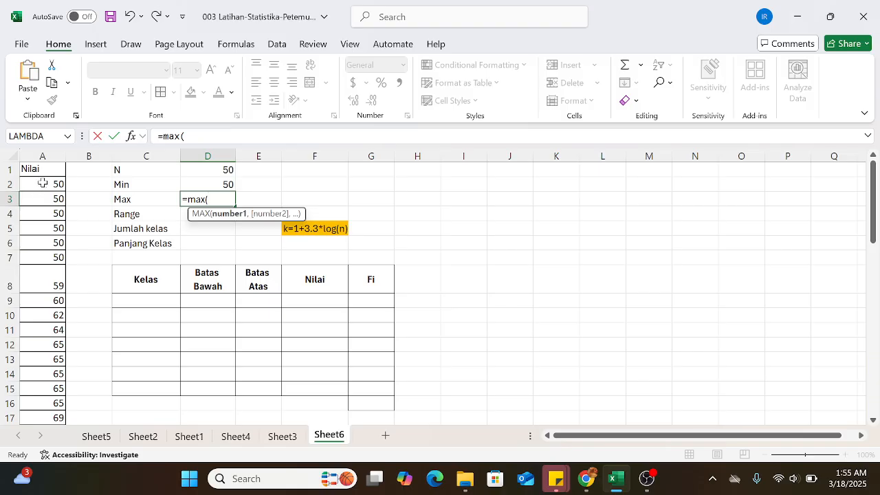
pyautogui.moveTo(43, 183); pyautogui.dragTo(59, 394)
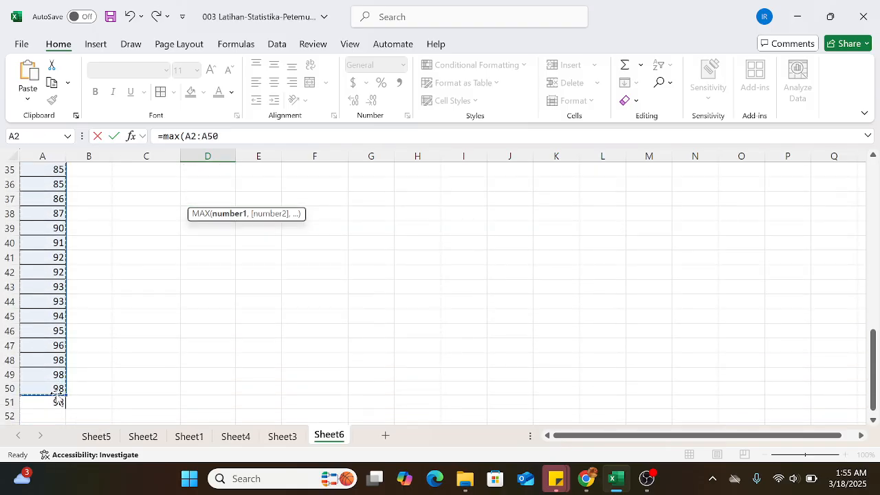
pyautogui.hotkey('shift', 'Down')
pyautogui.write(')')
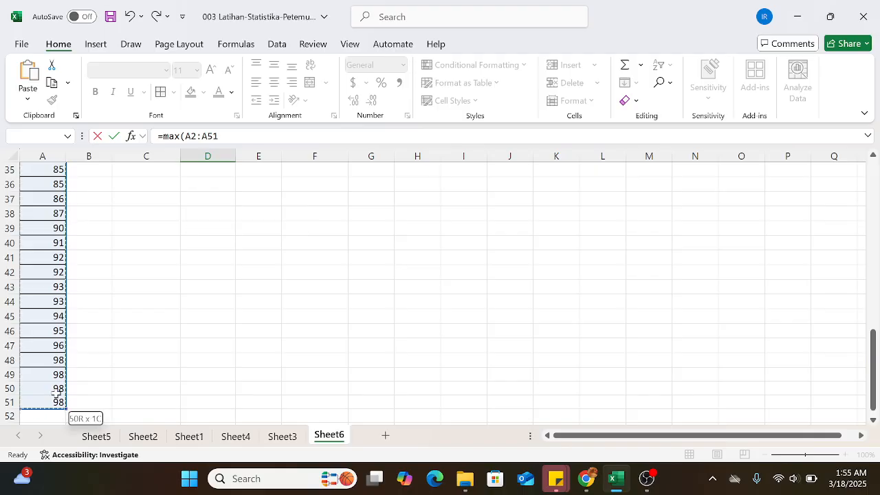
pyautogui.press('Return')
pyautogui.scroll(1, 57, 393)
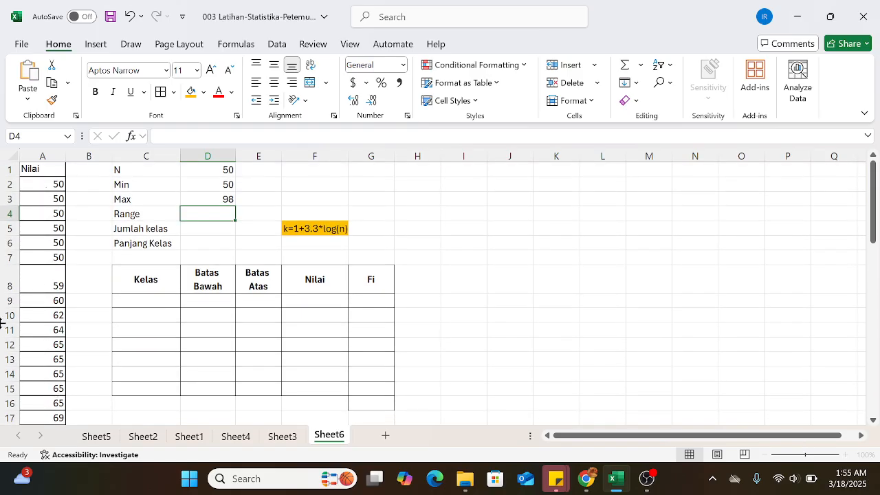
pyautogui.click(225, 199)
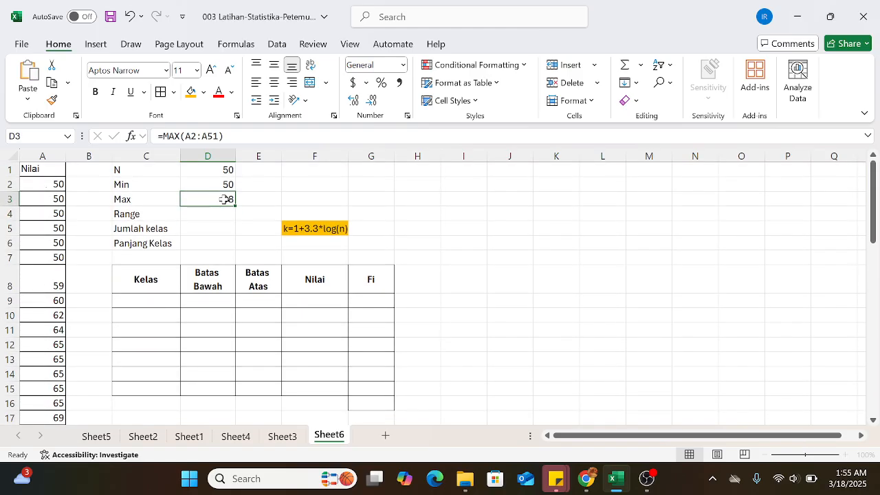
# - Calculate the Range in D4 by subtracting the minimum from the maximum with =D3-D2
pyautogui.click(207, 216)
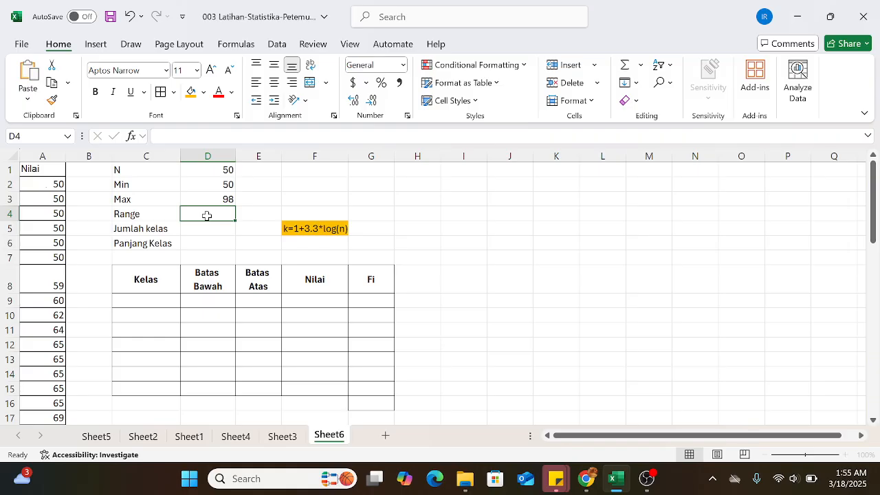
pyautogui.write('=')
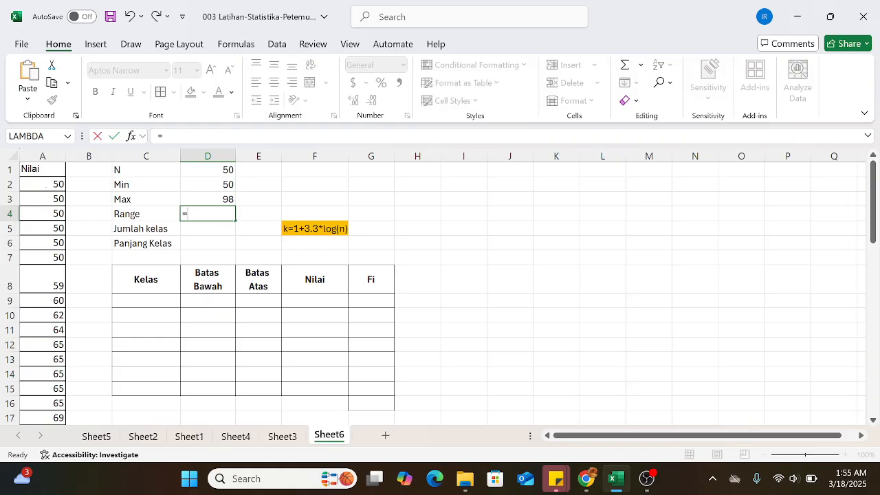
pyautogui.click(218, 197)
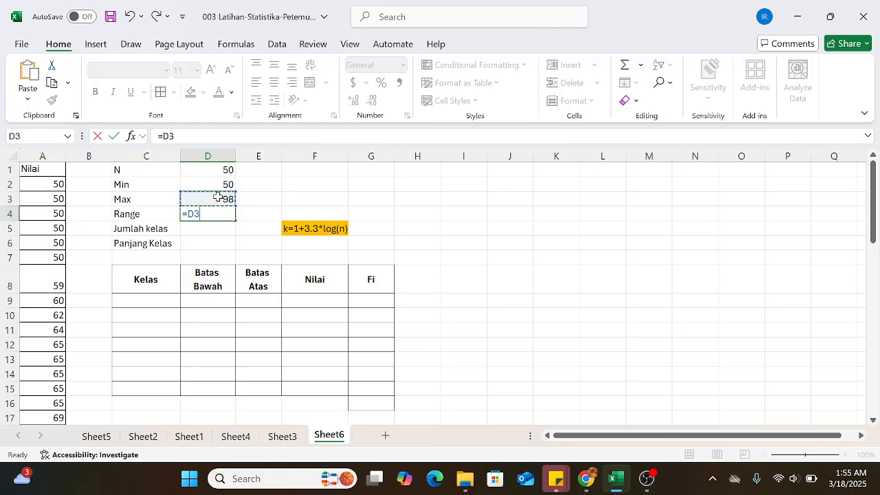
pyautogui.write('-')
pyautogui.click(218, 185)
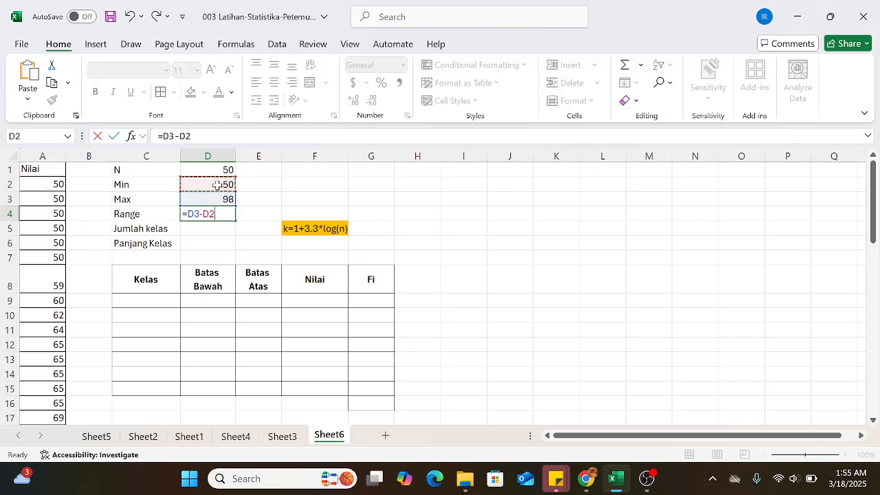
pyautogui.press('Return')
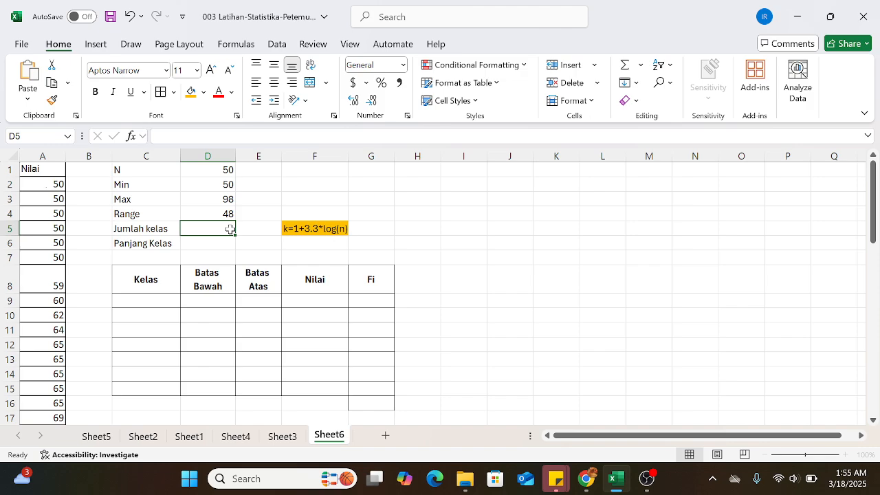
# - Calculate the number of classes (Jumlah kelas) in D5 with the formula =1+3.3*LOG(D1)
pyautogui.click(303, 232)
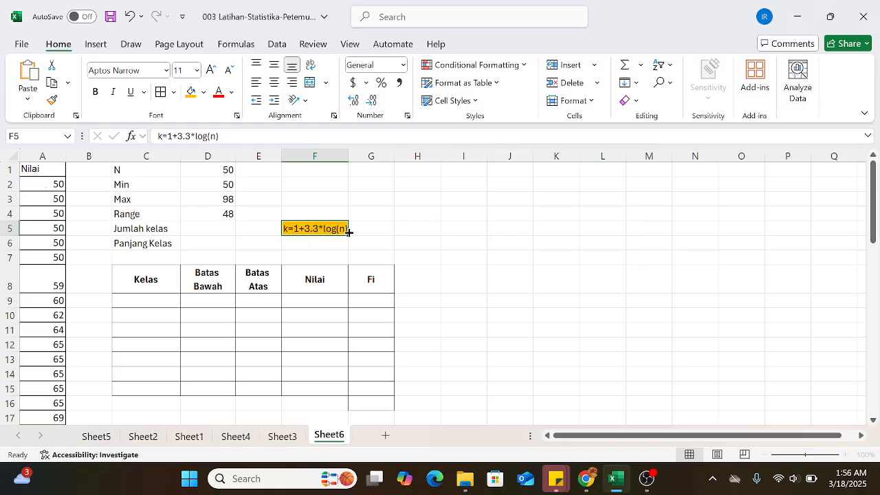
pyautogui.click(225, 231)
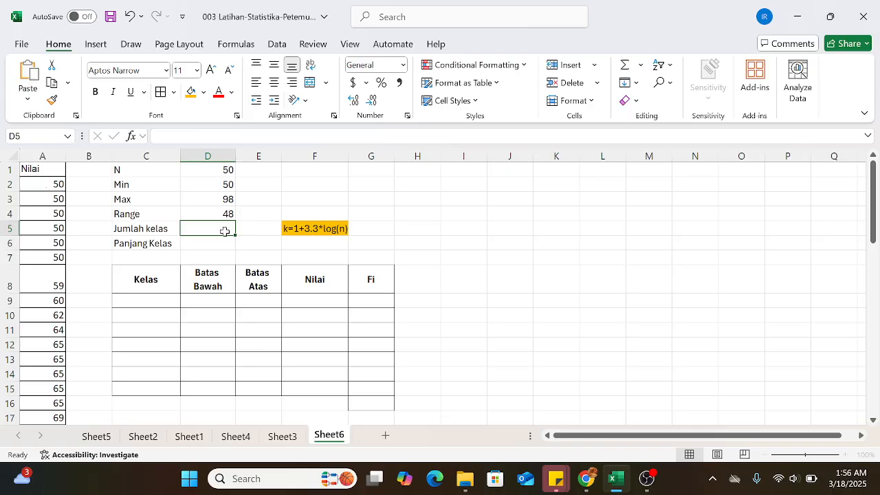
pyautogui.write('=1')
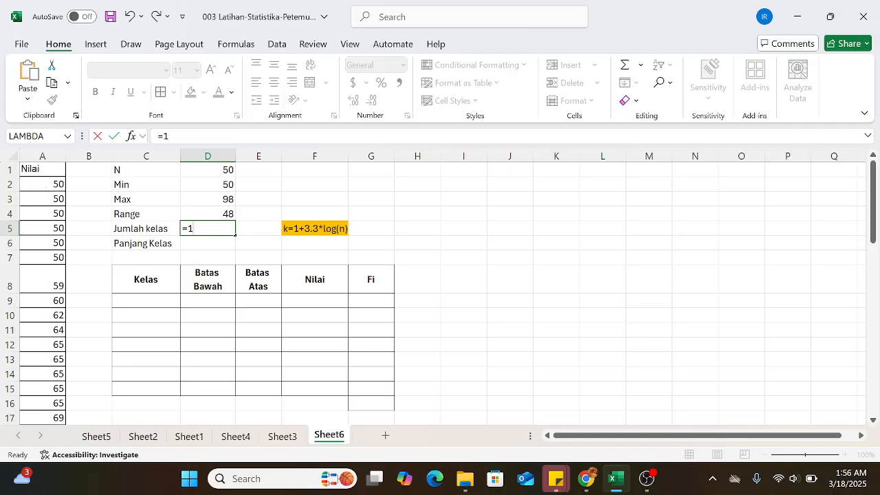
pyautogui.write('+3.3*log(')
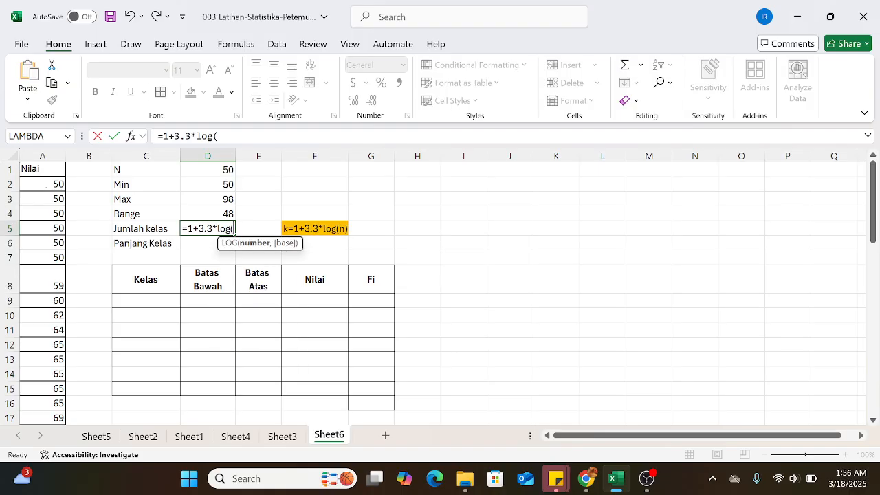
pyautogui.click(217, 172)
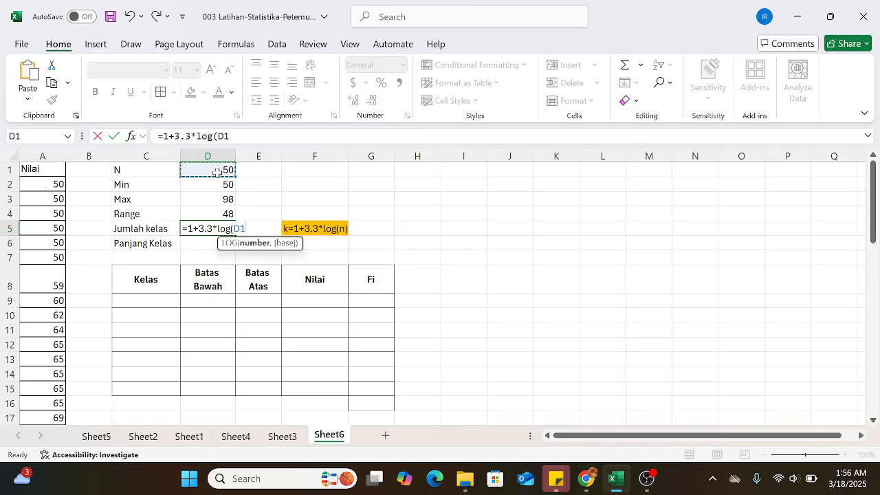
pyautogui.write(')')
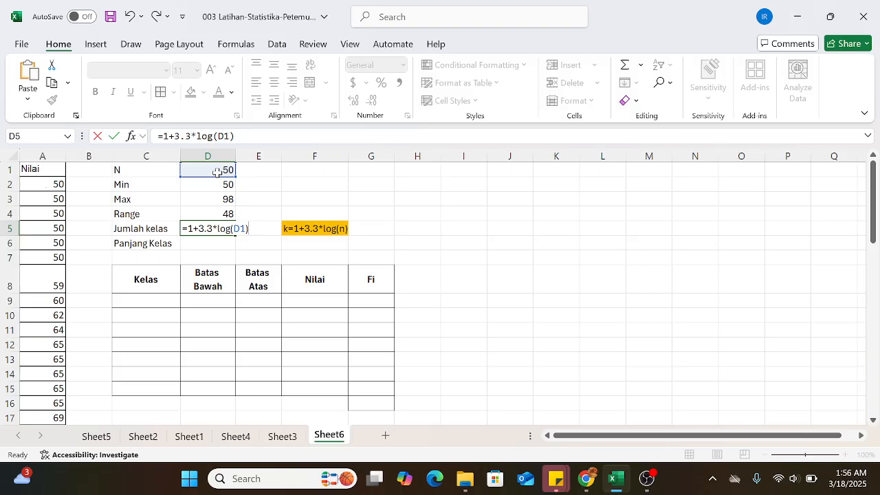
pyautogui.press('Return')
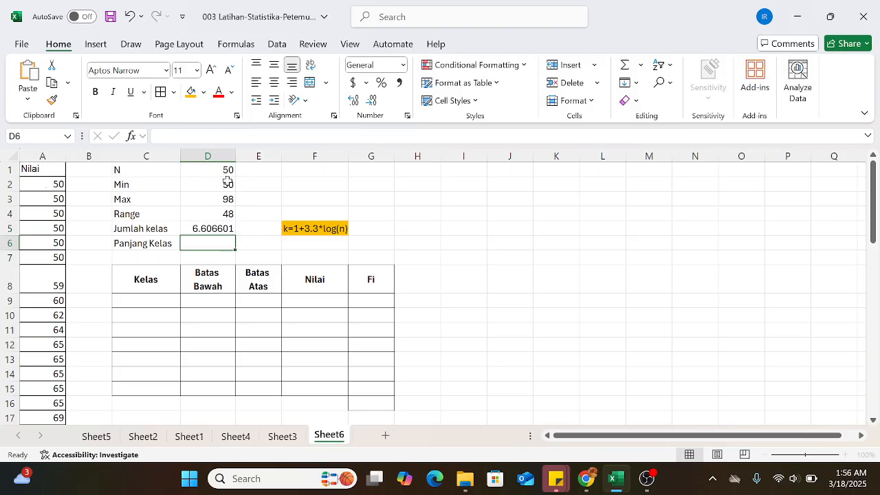
# - Round the number of classes up to a whole number in E5 with =ROUNDUP(D5,0)
pyautogui.click(257, 228)
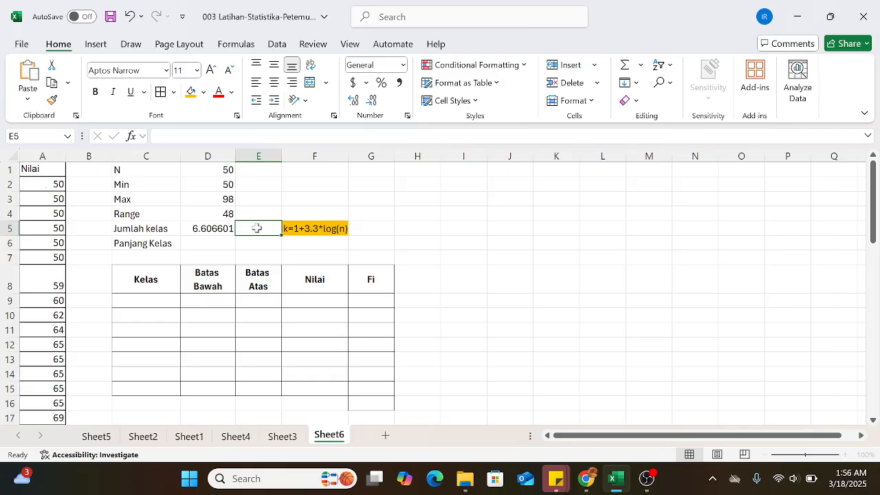
pyautogui.write('7')
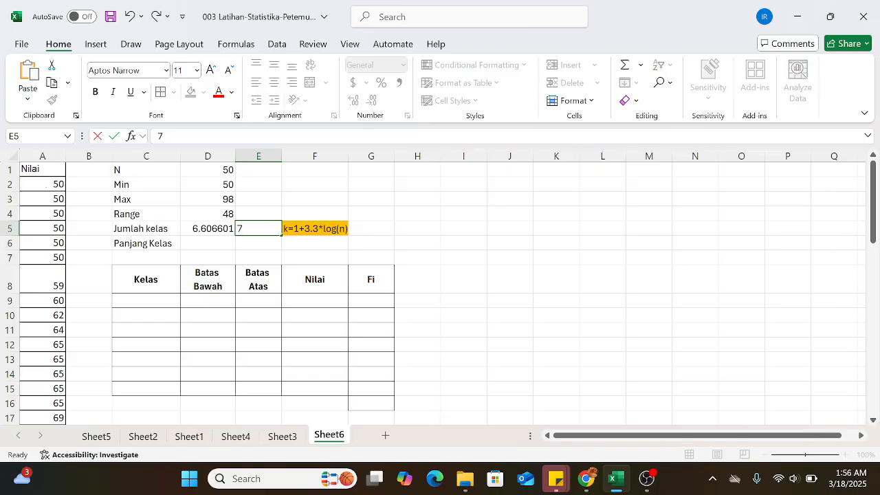
pyautogui.press('BackSpace')
pyautogui.write('=')
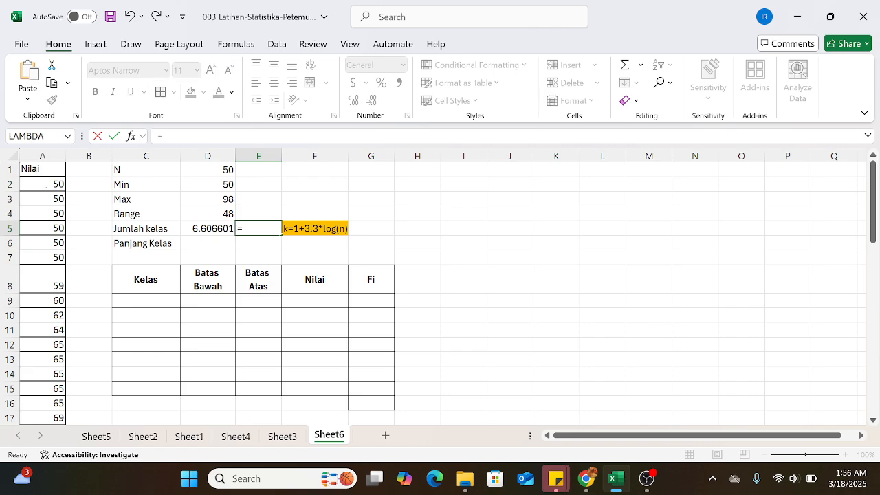
pyautogui.write('round')
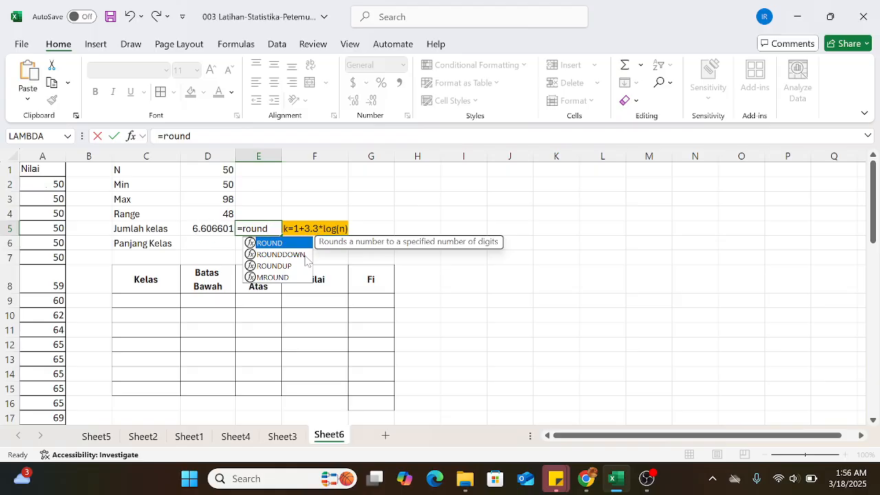
pyautogui.doubleClick(281, 264)
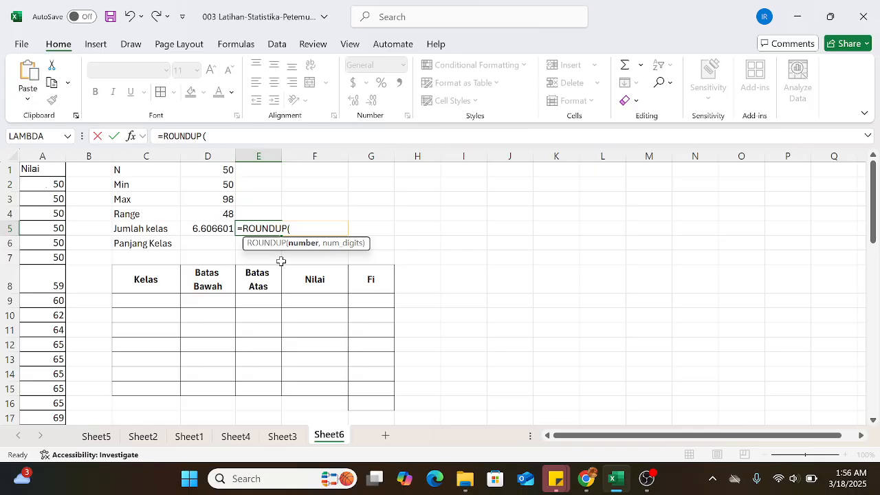
pyautogui.click(220, 227)
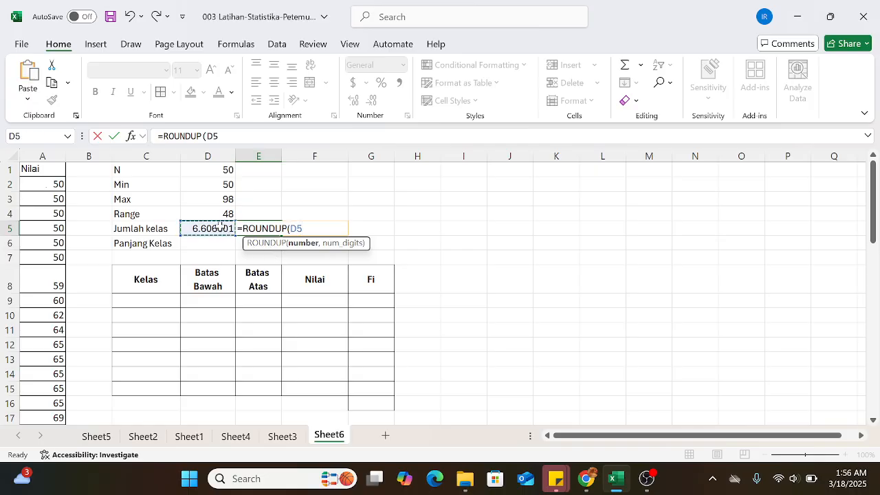
pyautogui.write(',')
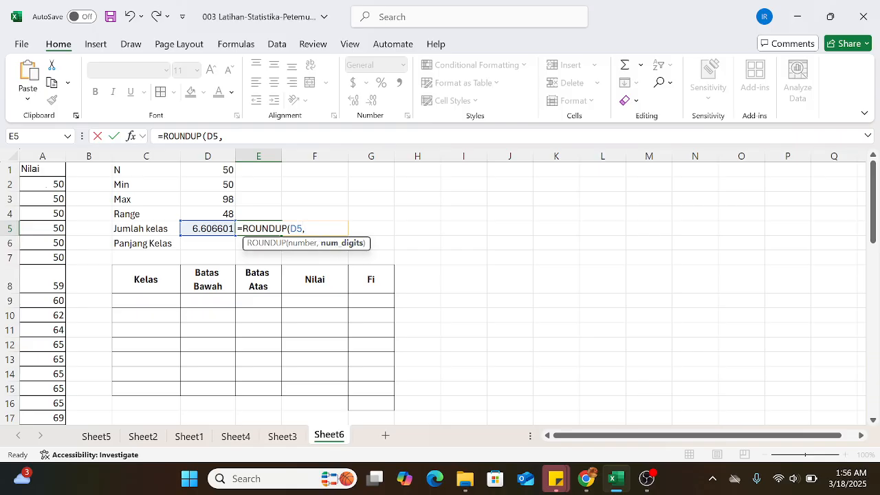
pyautogui.write('0)')
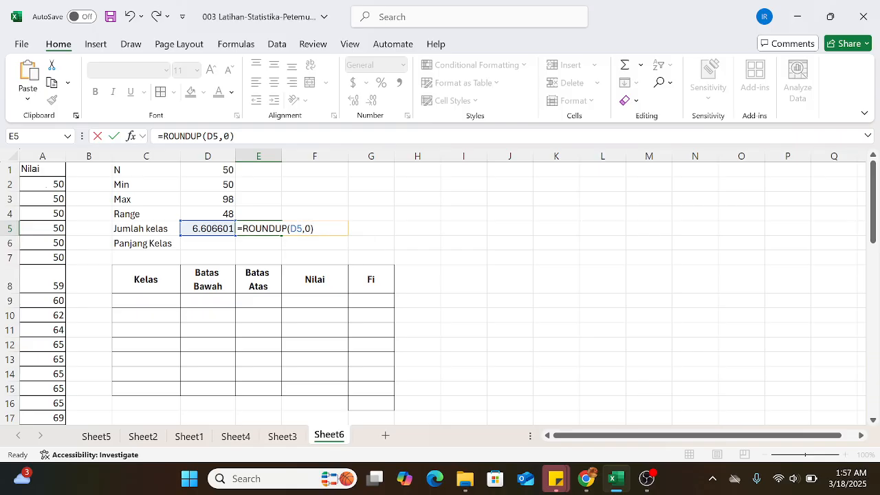
pyautogui.press('Return')
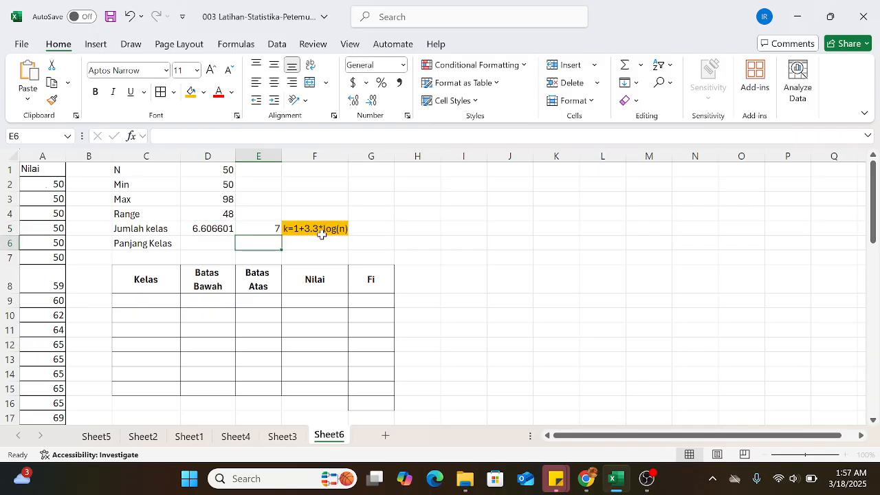
# - Calculate the class width (Panjang Kelas) in D6 by dividing the range by the number of classes with =D4/D5
pyautogui.click(201, 244)
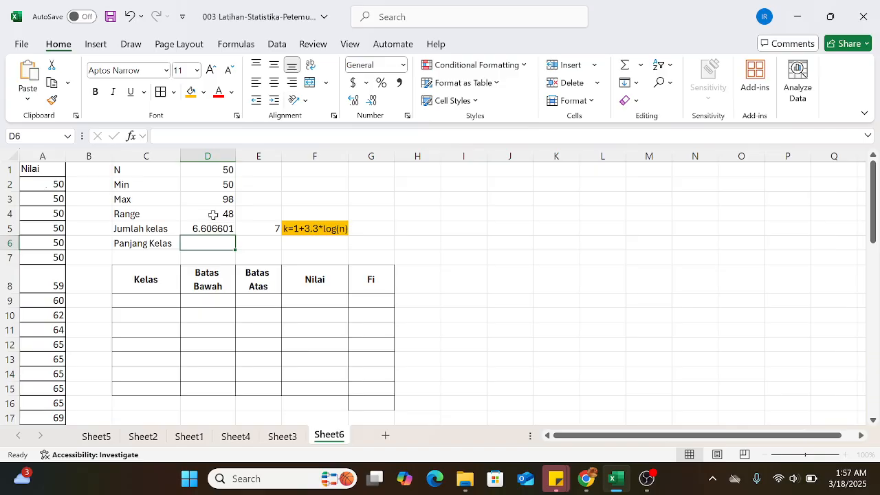
pyautogui.click(213, 215)
pyautogui.click(208, 231)
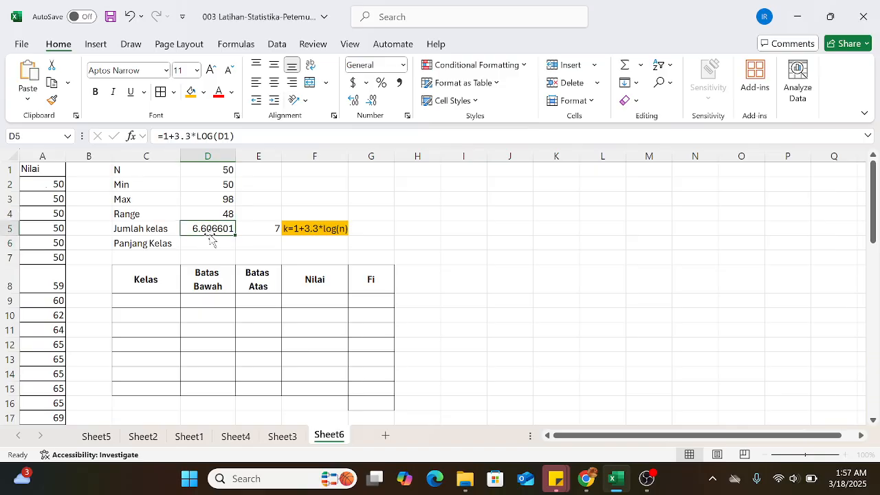
pyautogui.click(211, 243)
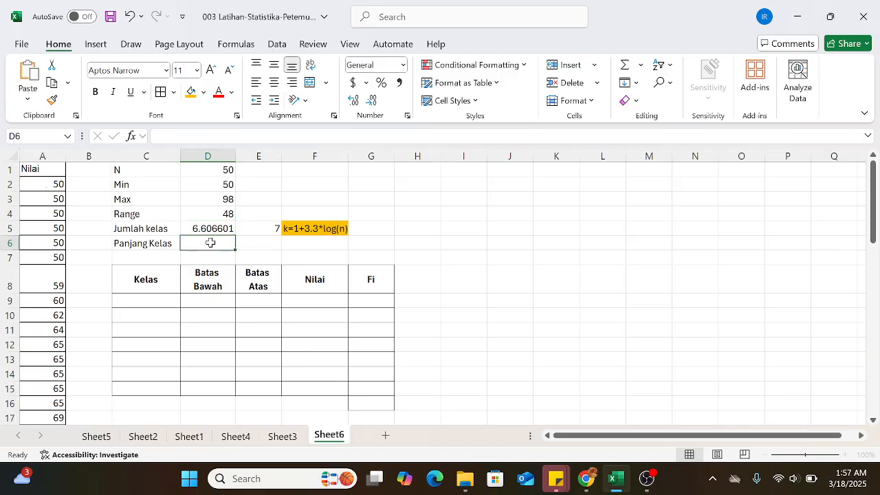
pyautogui.write('=')
pyautogui.click(227, 212)
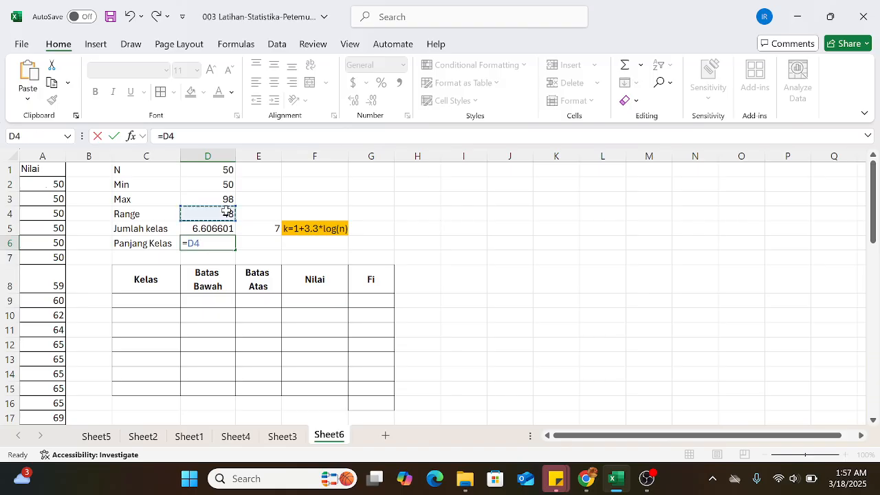
pyautogui.write('/')
pyautogui.click(226, 229)
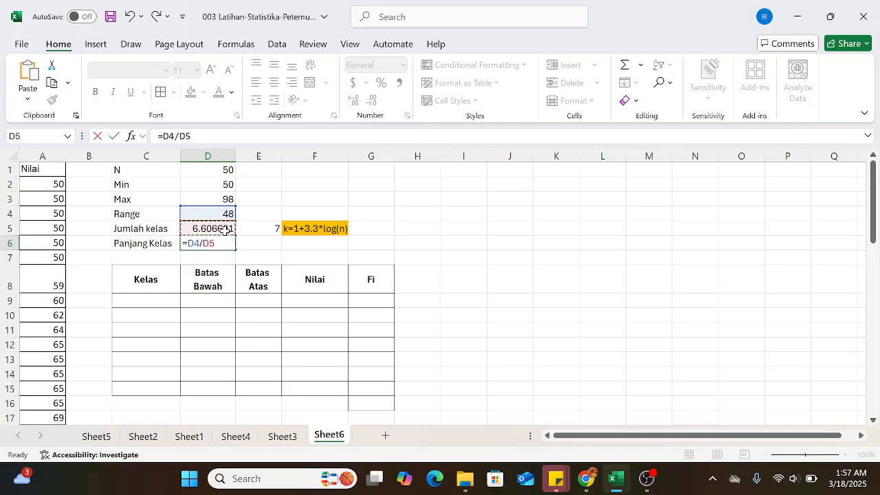
pyautogui.press('Return')
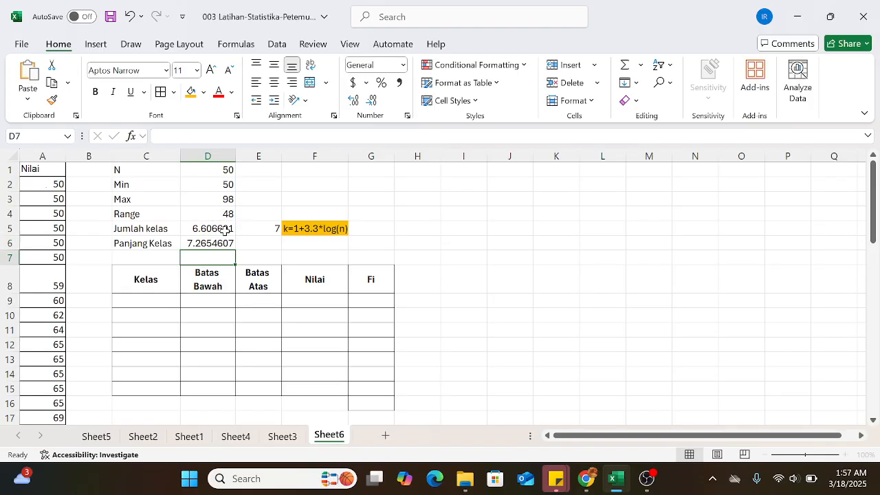
# - Round the class width down to a whole number in E6 with =ROUNDDOWN(D6,0)
pyautogui.click(264, 240)
pyautogui.write('=')
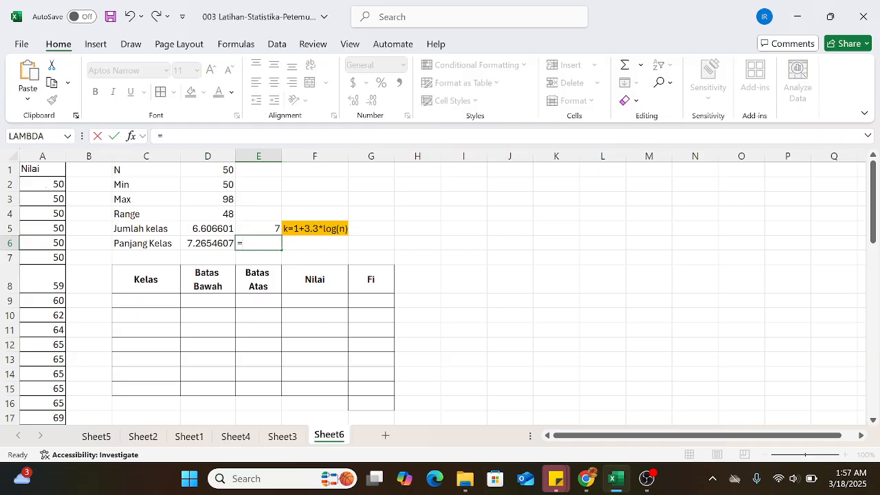
pyautogui.write('round')
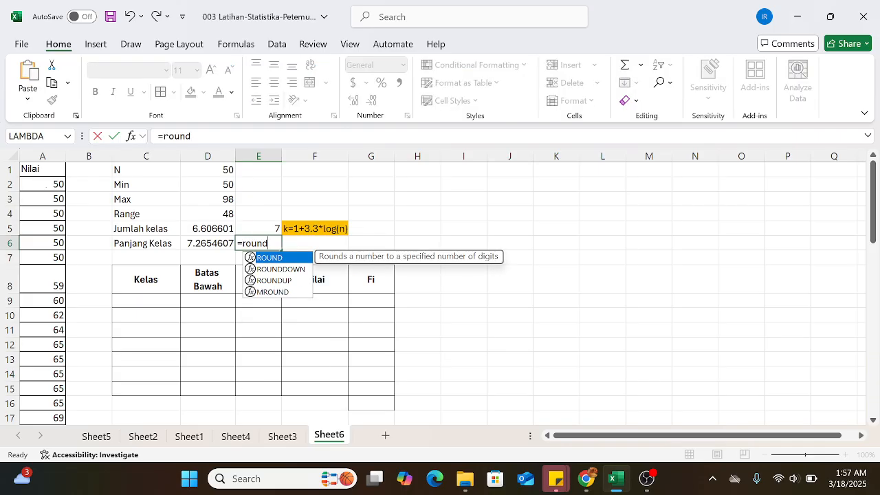
pyautogui.click(273, 270)
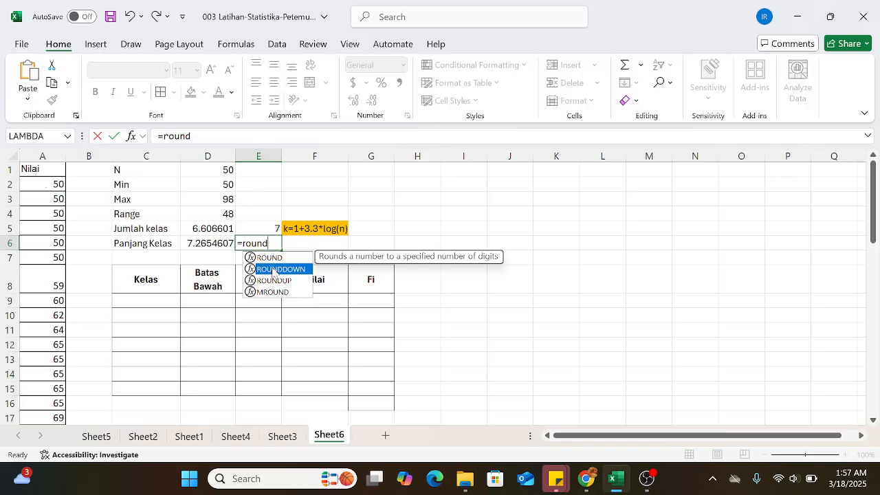
pyautogui.doubleClick(273, 269)
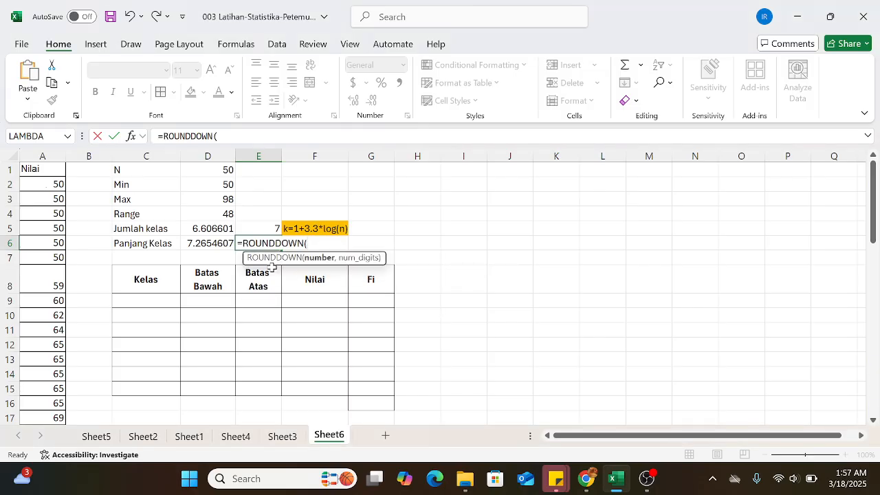
pyautogui.click(212, 239)
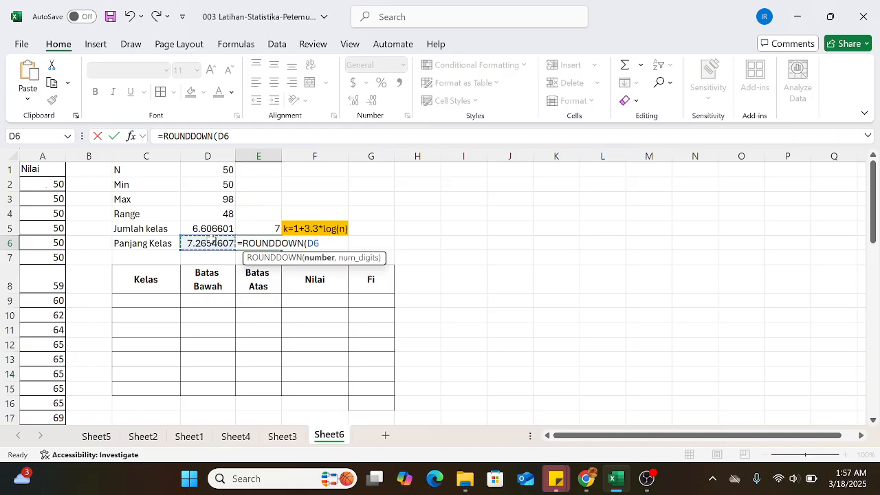
pyautogui.write(',0')
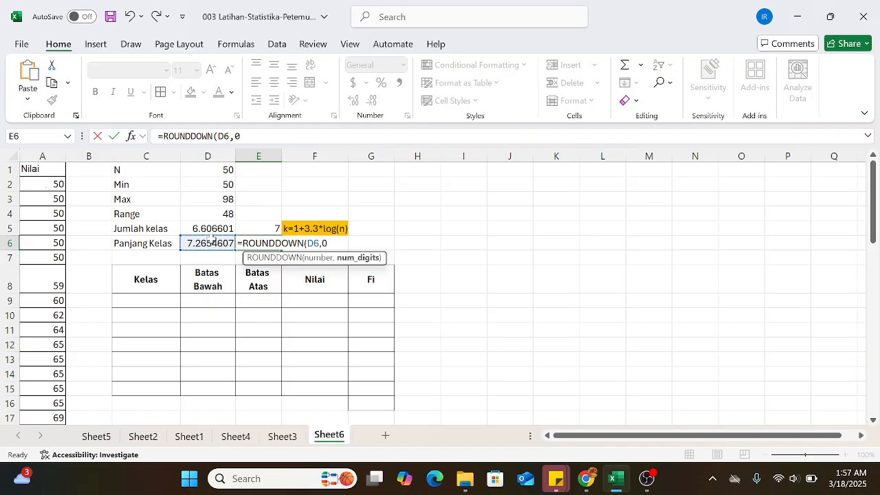
pyautogui.write(')')
pyautogui.press('Return')
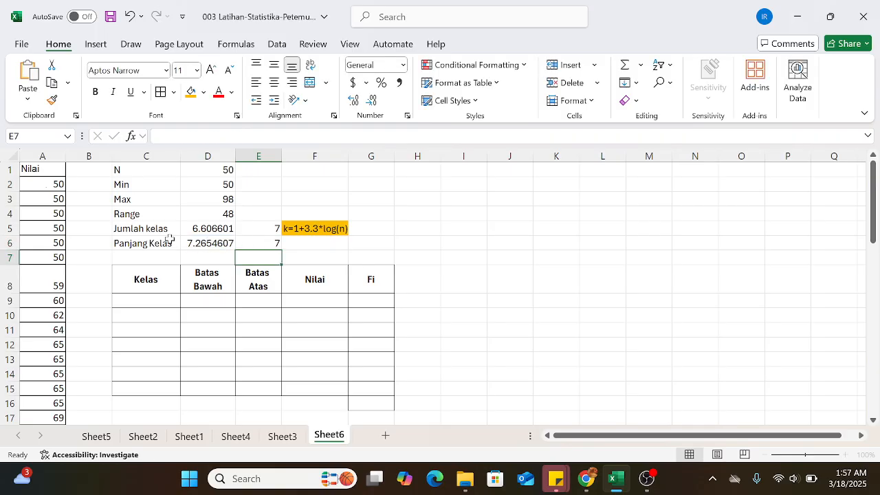
# - Number the classes 1 to 7 in the Kelas column by entering 1 and 2 in C9:C10 and extending the series to C15
pyautogui.click(271, 229)
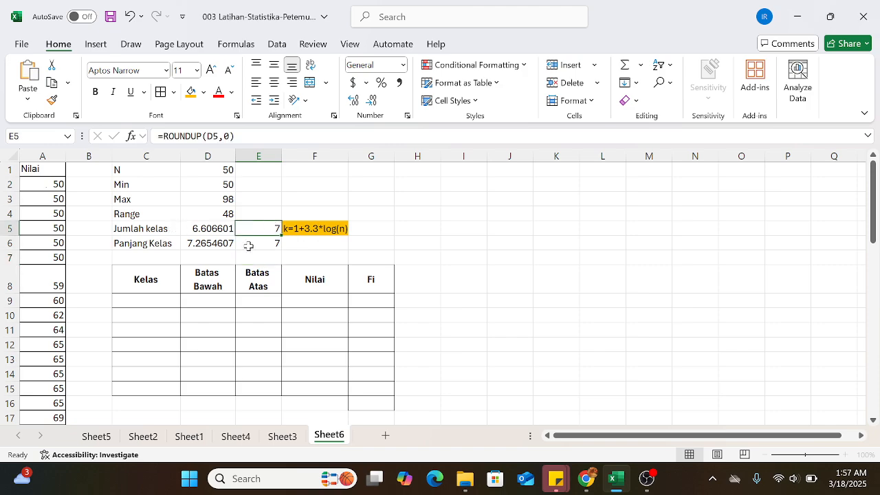
pyautogui.click(248, 245)
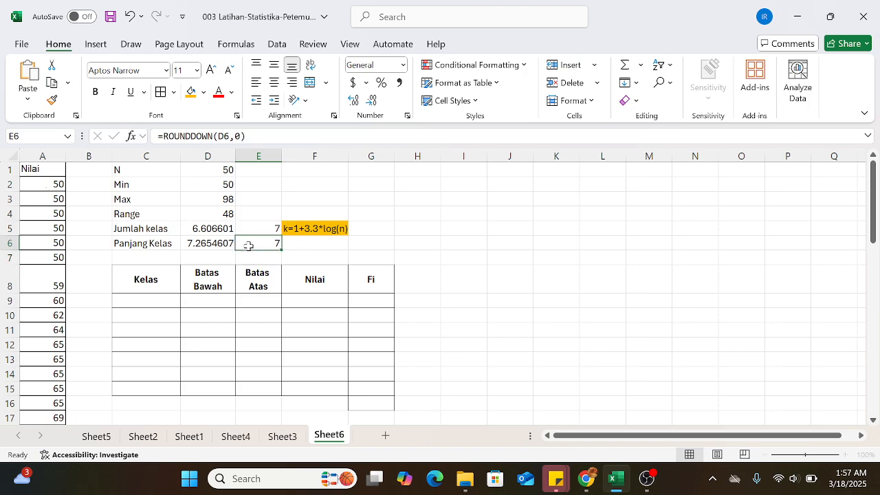
pyautogui.click(159, 303)
pyautogui.write('1')
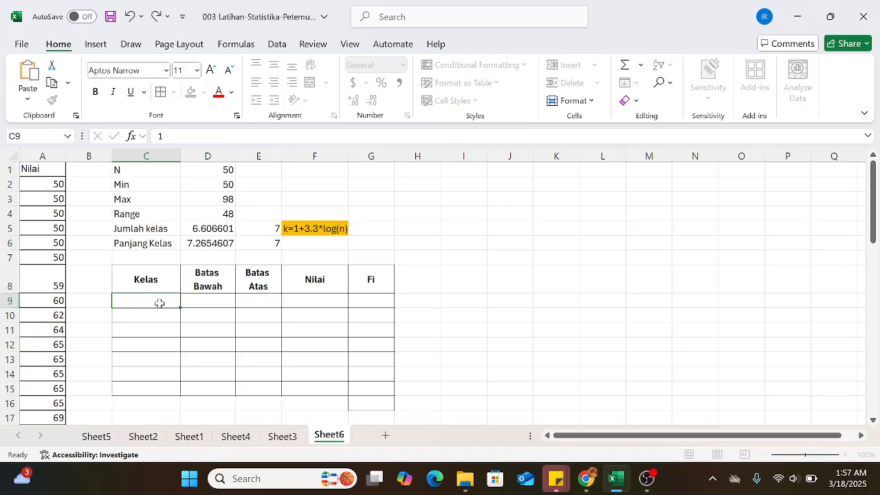
pyautogui.press('Return')
pyautogui.write('2')
pyautogui.press('Return')
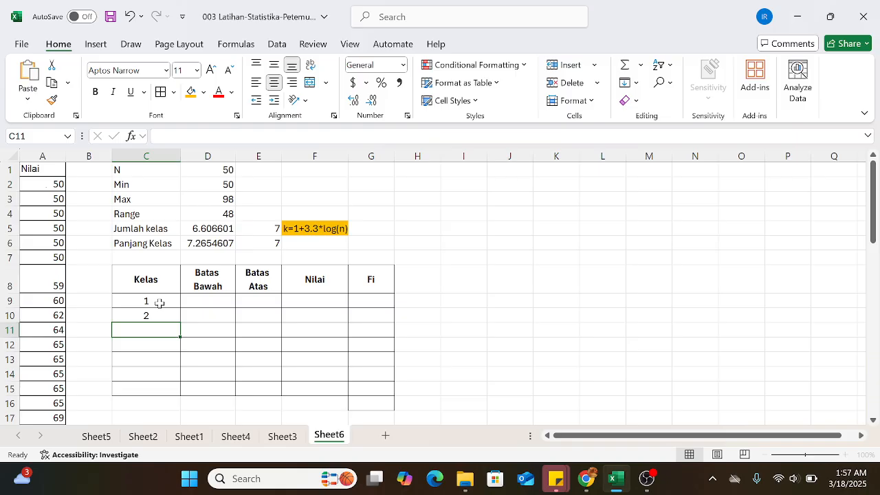
pyautogui.moveTo(159, 303); pyautogui.dragTo(153, 313)
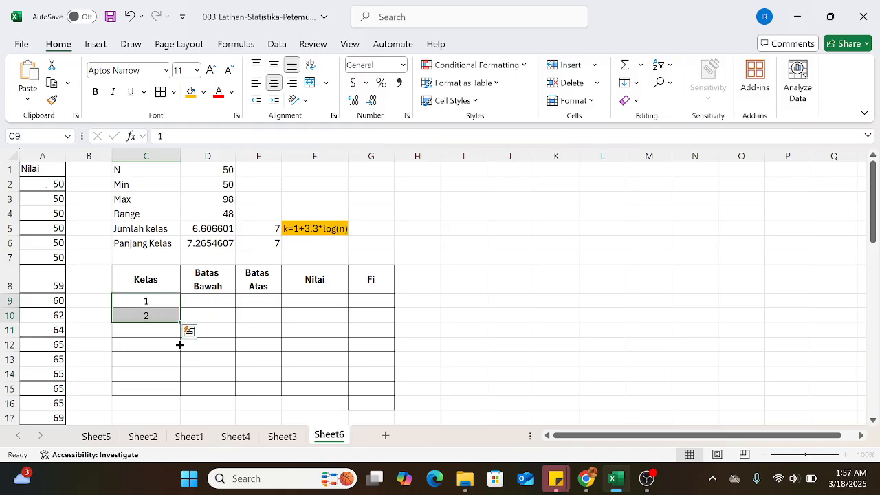
pyautogui.moveTo(179, 345); pyautogui.dragTo(182, 395)
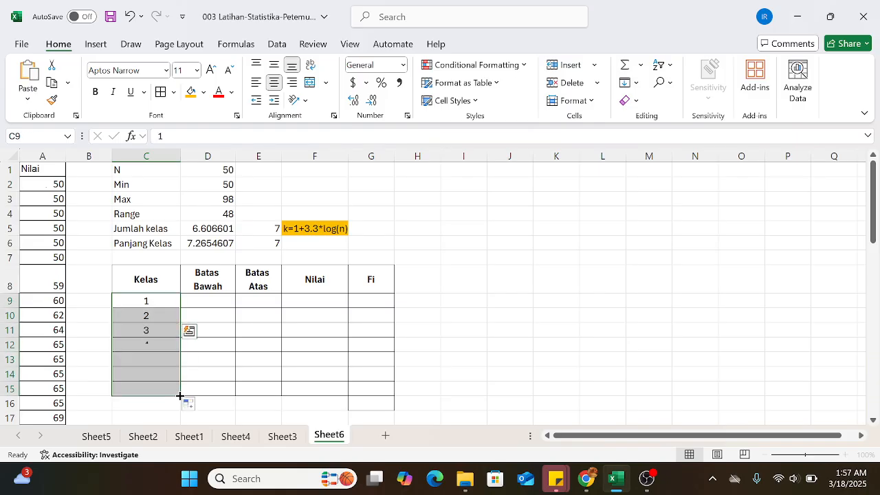
pyautogui.click(220, 299)
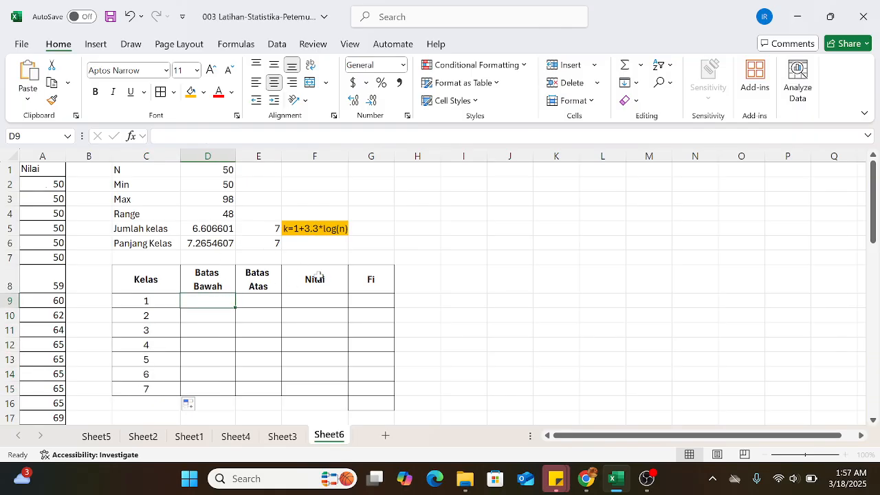
pyautogui.moveTo(318, 275); pyautogui.dragTo(314, 388)
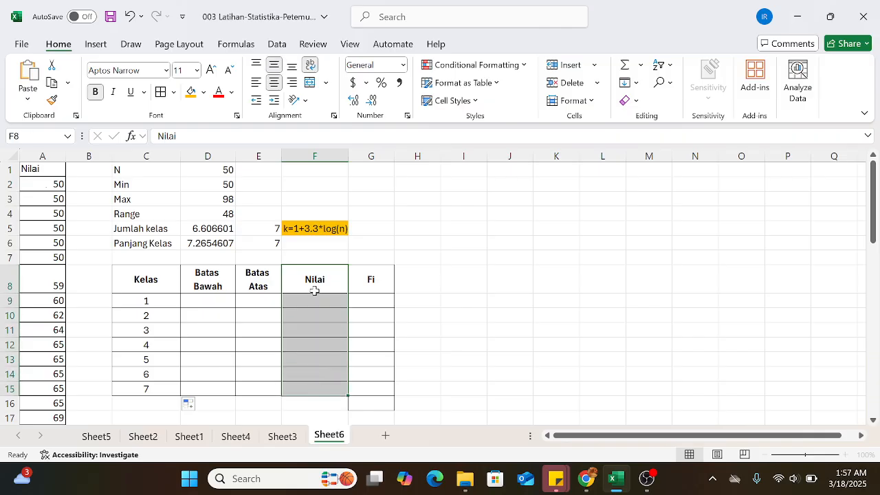
pyautogui.moveTo(311, 301); pyautogui.dragTo(320, 387)
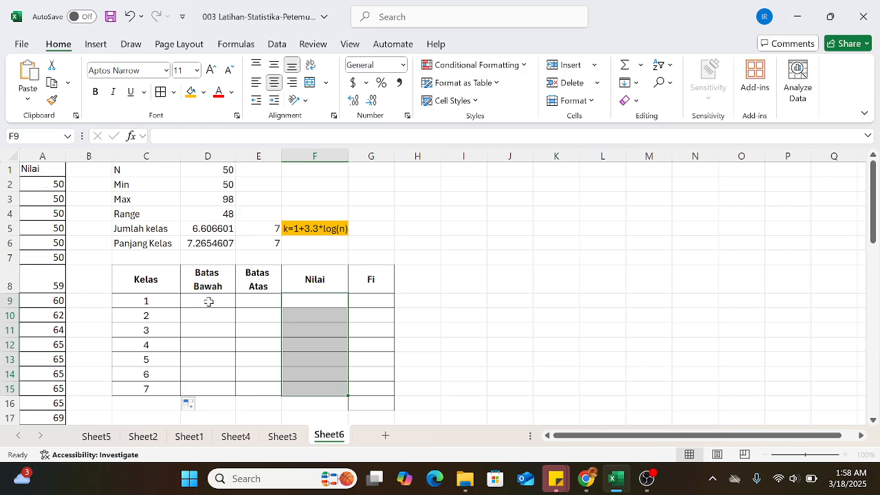
# - Set the first class's lower limit (Batas Bawah) in D9 to the minimum score with =D2
pyautogui.click(215, 302)
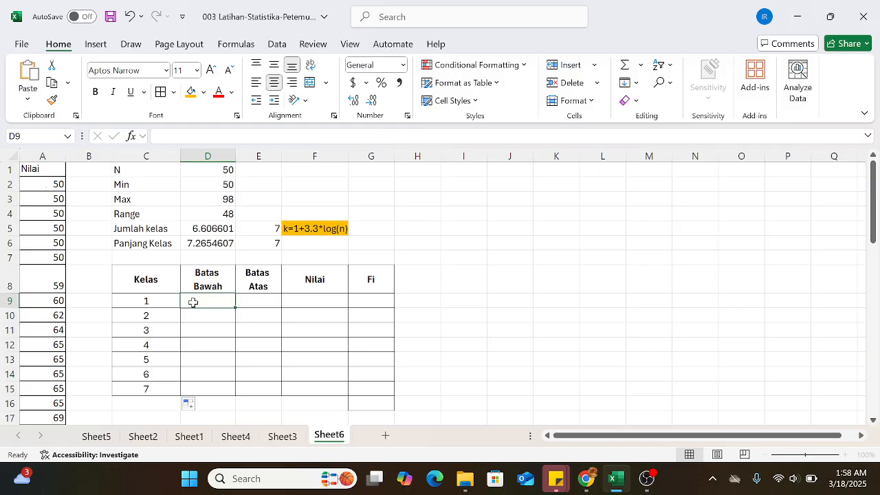
pyautogui.click(207, 186)
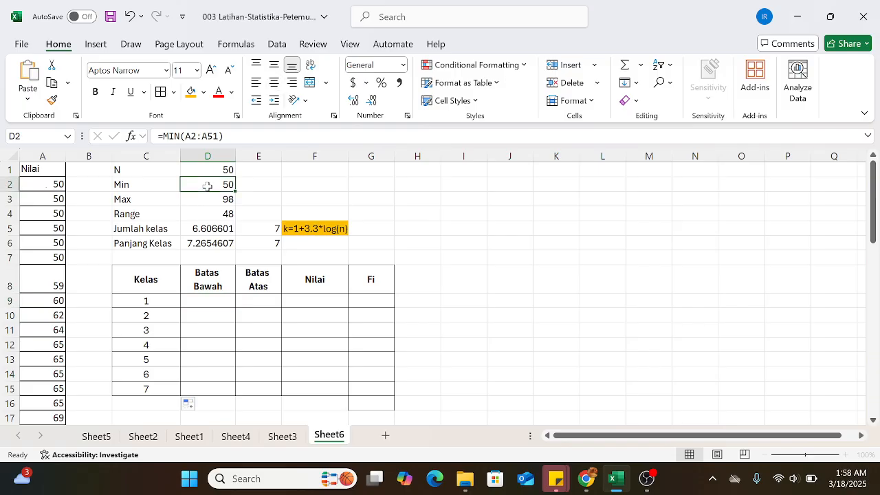
pyautogui.click(209, 301)
pyautogui.write('=')
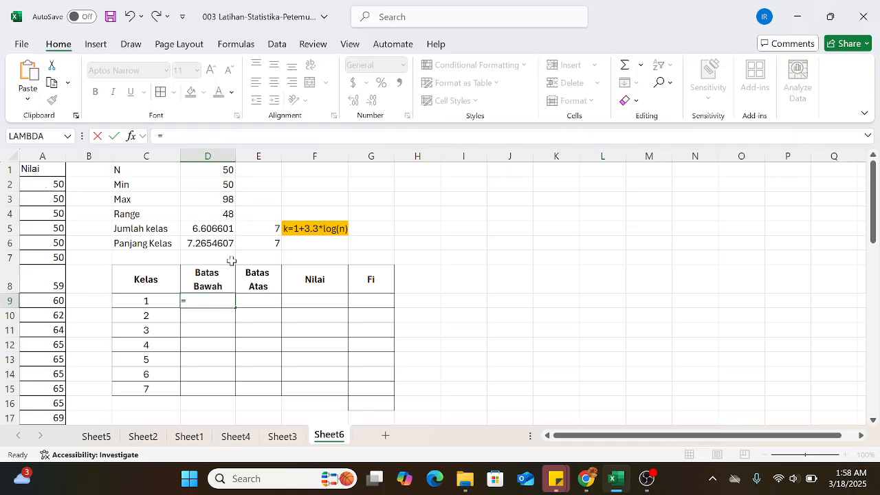
pyautogui.click(218, 182)
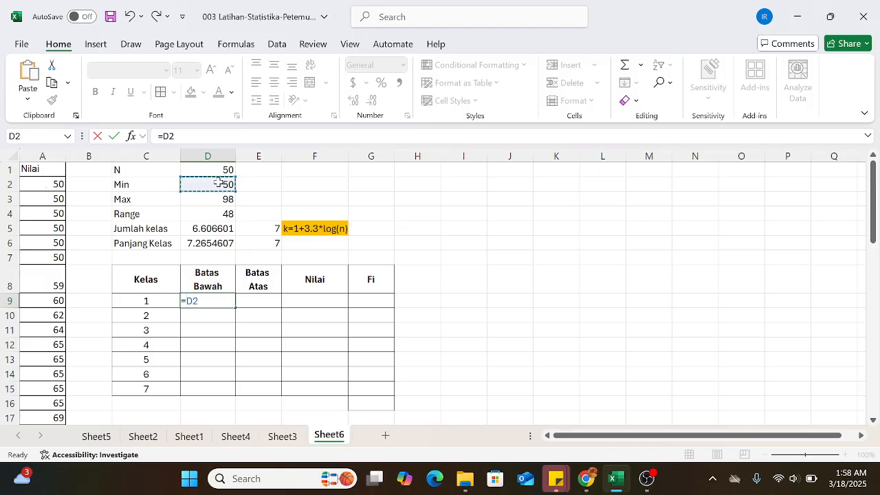
pyautogui.press('Return')
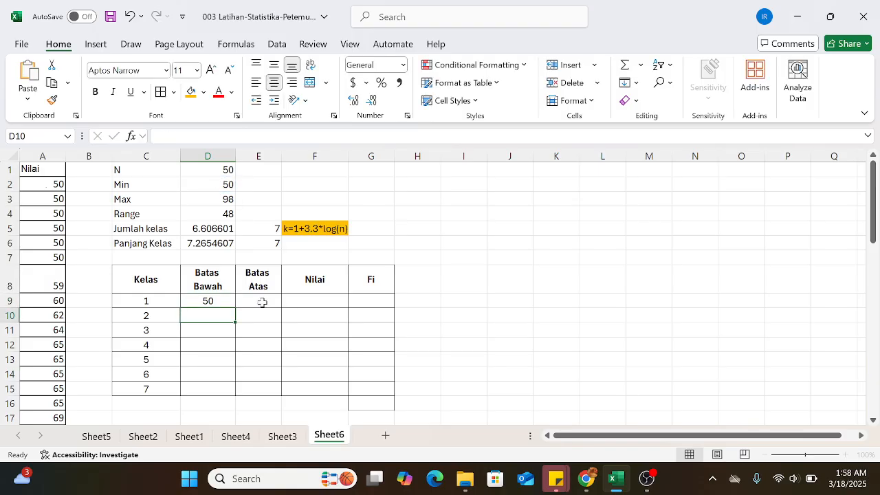
# - Calculate the first class's upper limit (Batas Atas) in E9 from the lower limit and class width with =D9+E6-1
pyautogui.click(262, 303)
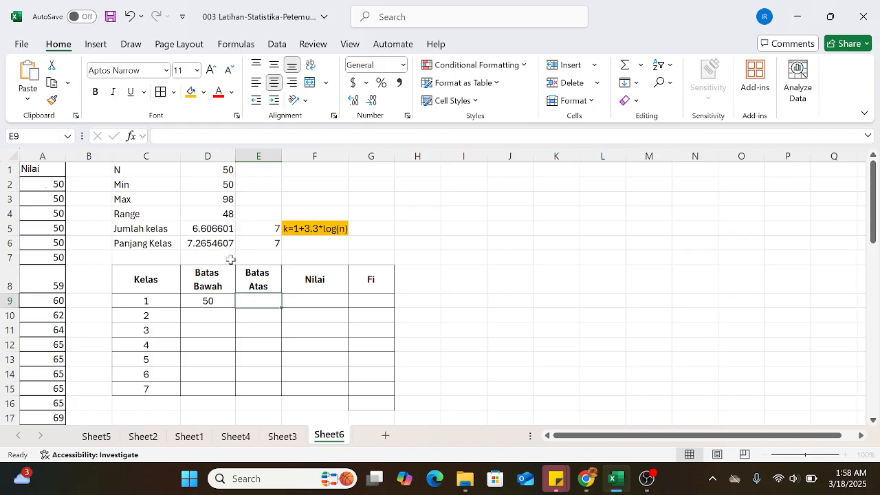
pyautogui.click(273, 240)
pyautogui.click(251, 299)
pyautogui.write('=')
pyautogui.click(220, 300)
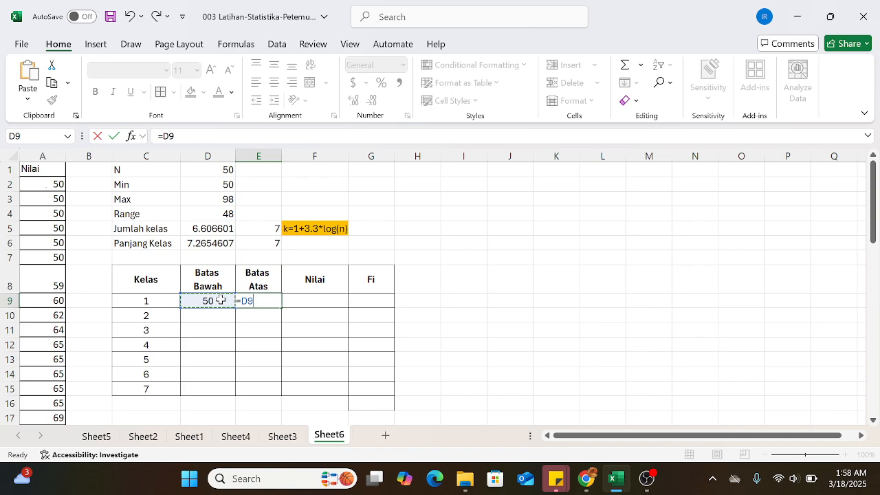
pyautogui.write('+')
pyautogui.click(266, 243)
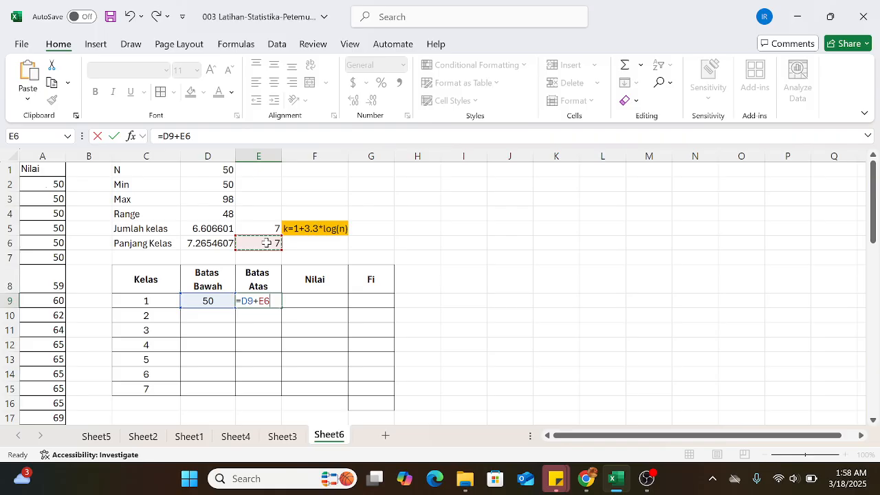
pyautogui.write('-1')
pyautogui.press('Left')
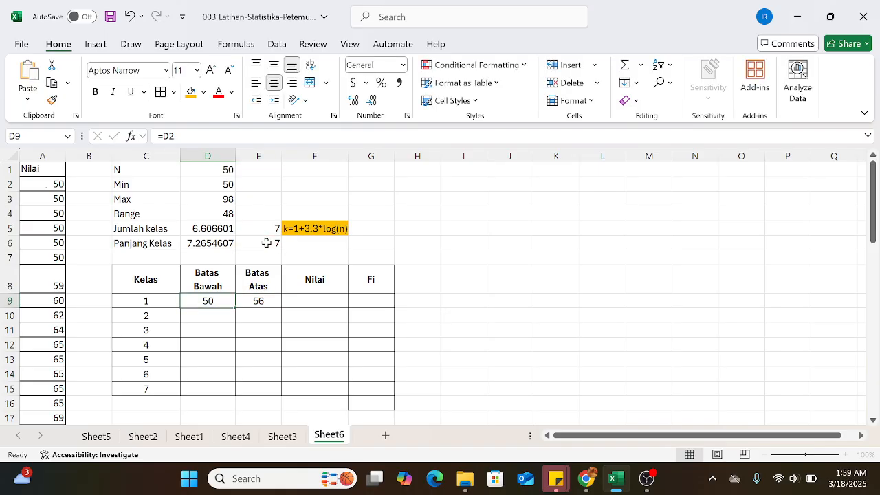
# - Make the class width reference in E9 absolute so the formula is =D9+$E$6-1
pyautogui.click(269, 300)
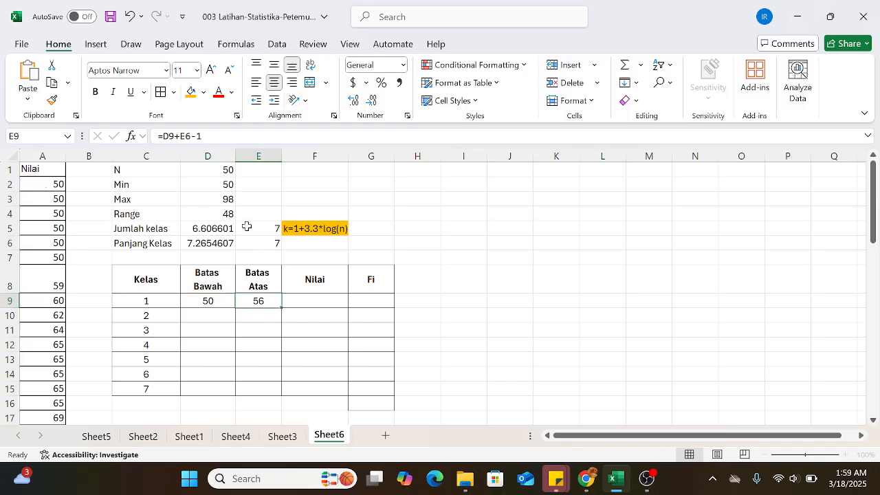
pyautogui.click(186, 136)
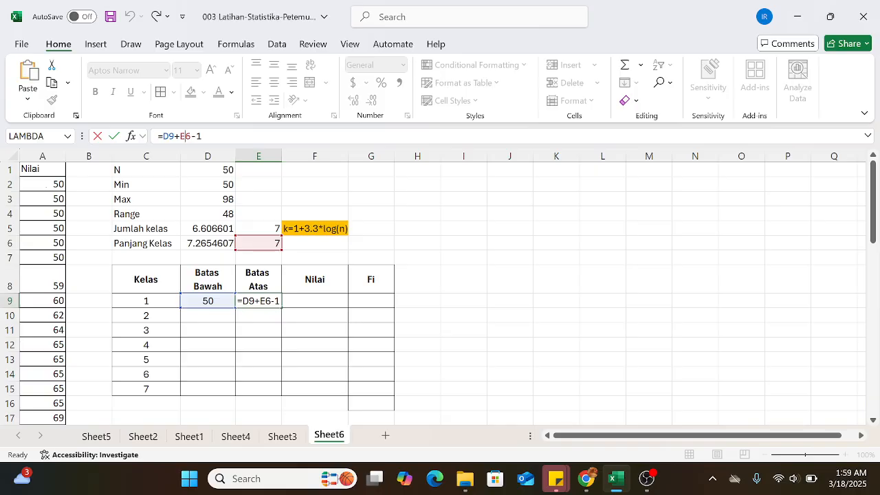
pyautogui.press('F4')
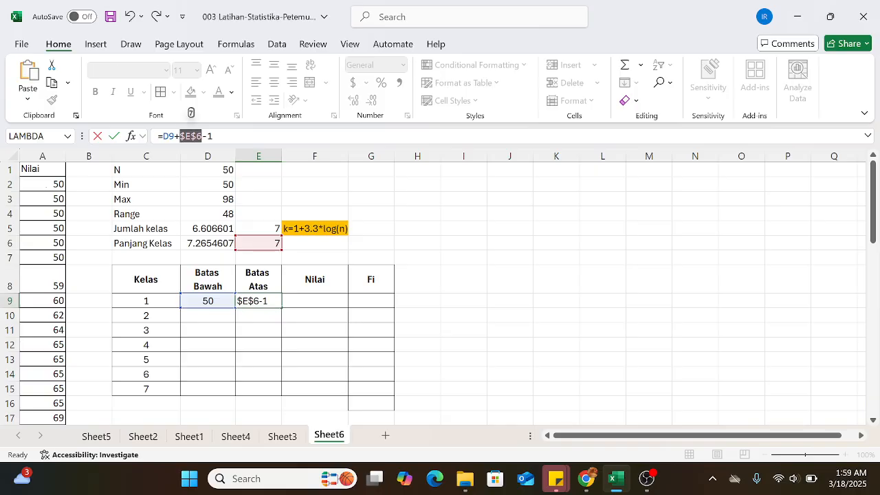
pyautogui.press('Return')
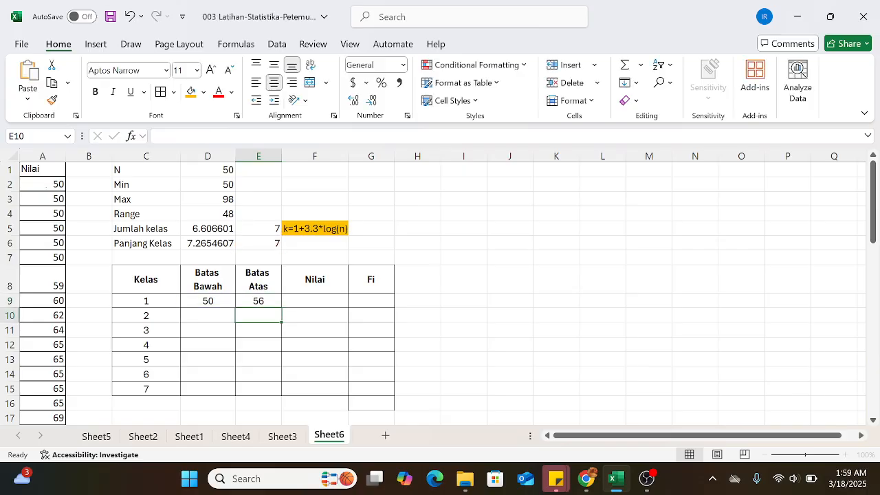
pyautogui.click(271, 301)
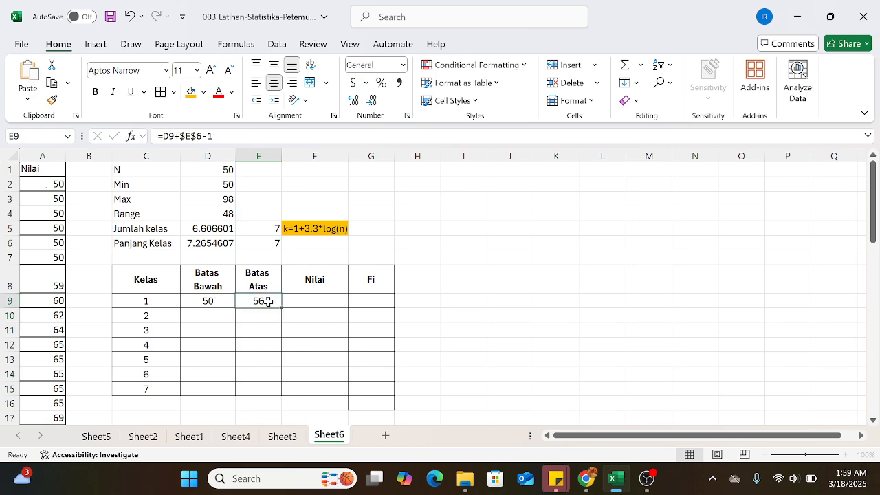
# - Calculate the second class's lower limit in D10 from the previous upper limit with =E9+1
pyautogui.click(218, 301)
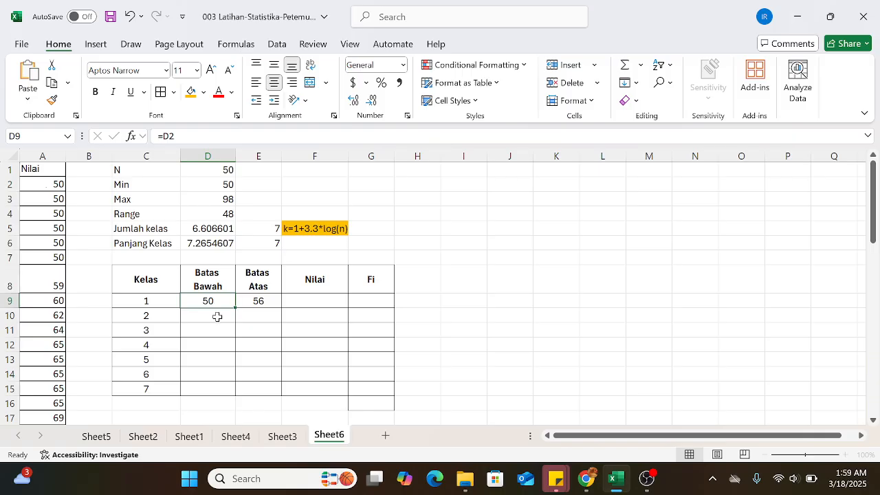
pyautogui.click(217, 317)
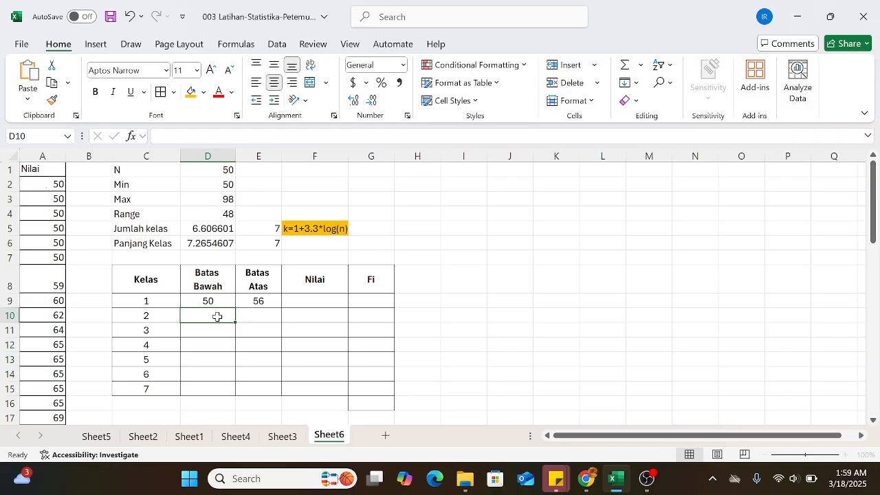
pyautogui.write('=')
pyautogui.click(253, 301)
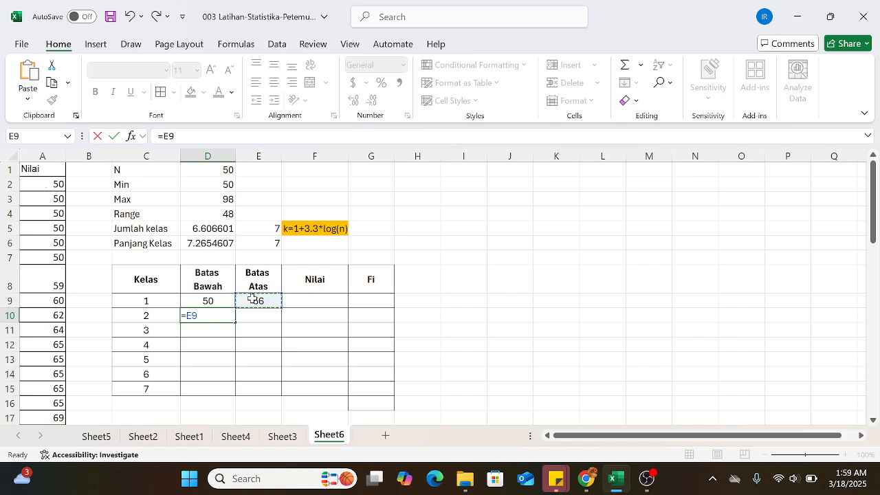
pyautogui.write('+1')
pyautogui.press('Return')
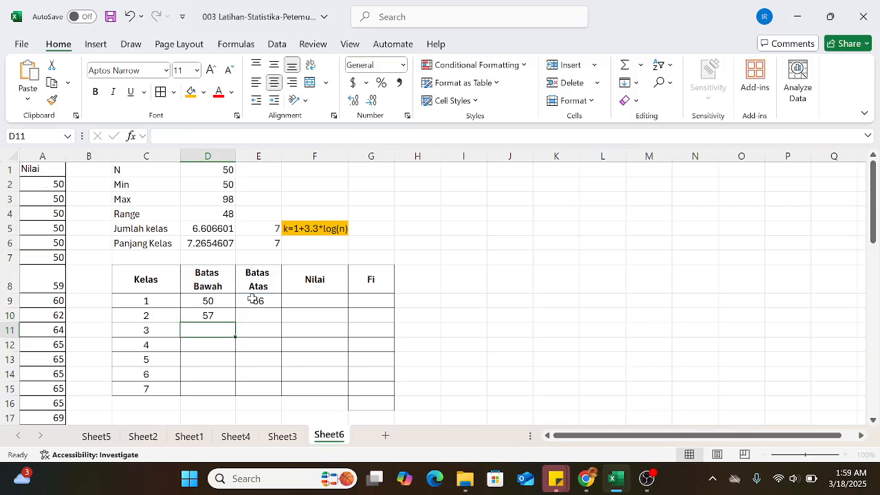
# - Fill the upper limit formula from E9 down to E15 and the lower limit formula from D10 down to D15
pyautogui.click(252, 301)
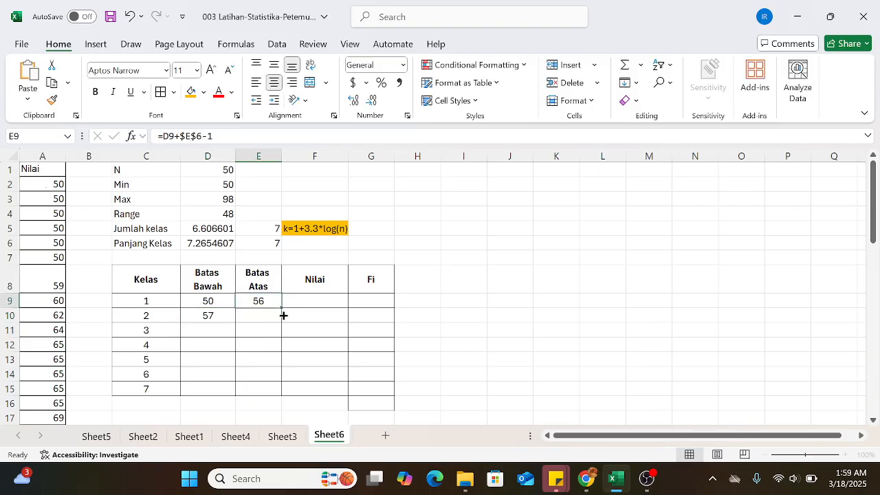
pyautogui.moveTo(283, 315); pyautogui.dragTo(289, 401)
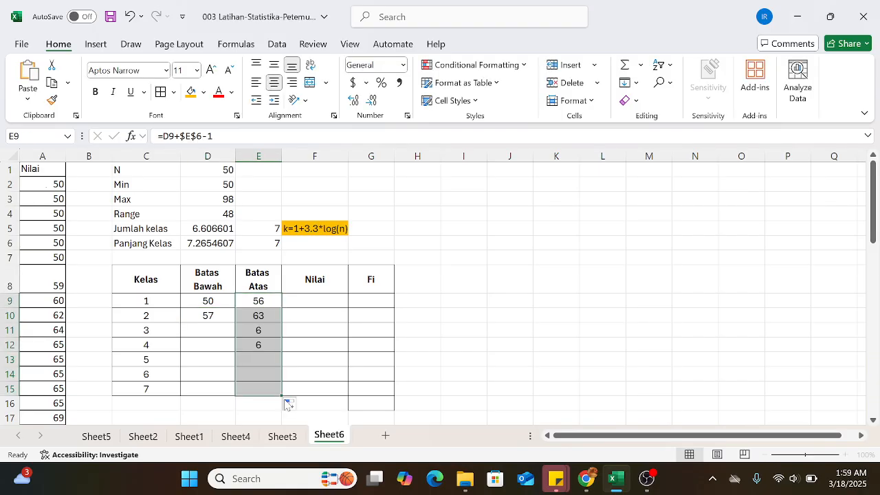
pyautogui.click(206, 316)
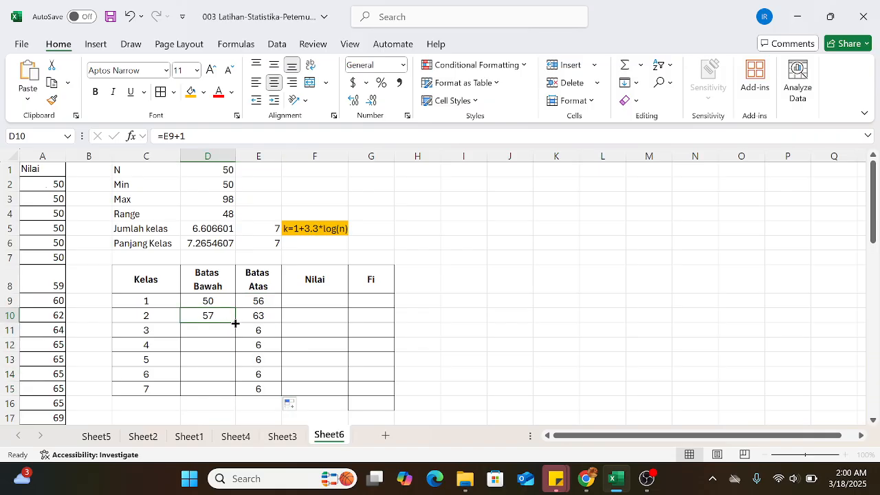
pyautogui.moveTo(235, 323); pyautogui.dragTo(238, 393)
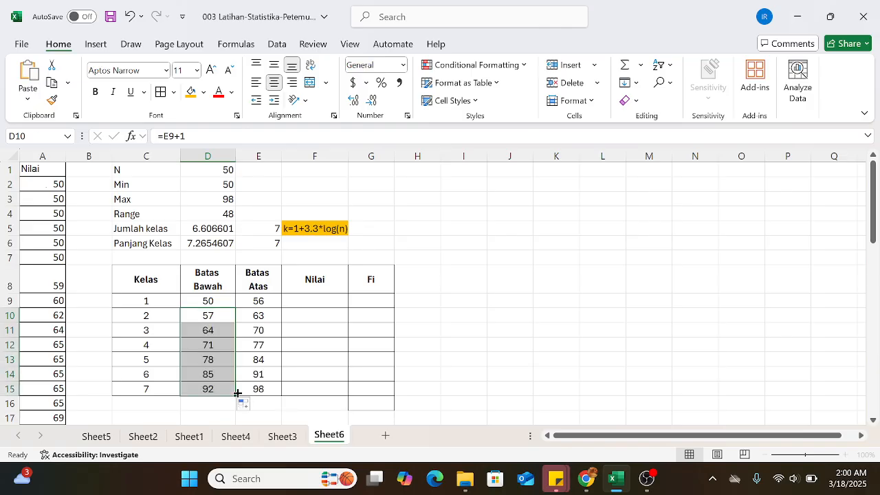
# - Start a CONCATENATE formula in F9 that joins the first class's lower limit D9 with a "-" separator
pyautogui.click(323, 302)
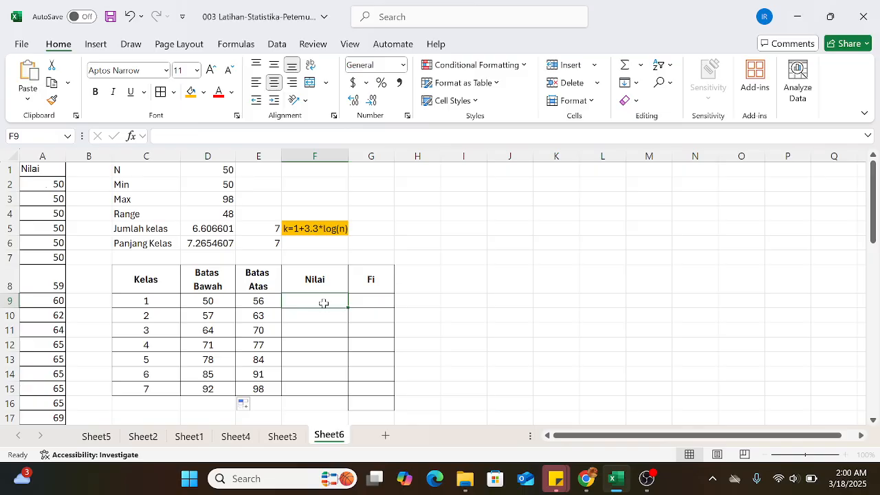
pyautogui.moveTo(228, 303); pyautogui.dragTo(255, 389)
pyautogui.click(308, 294)
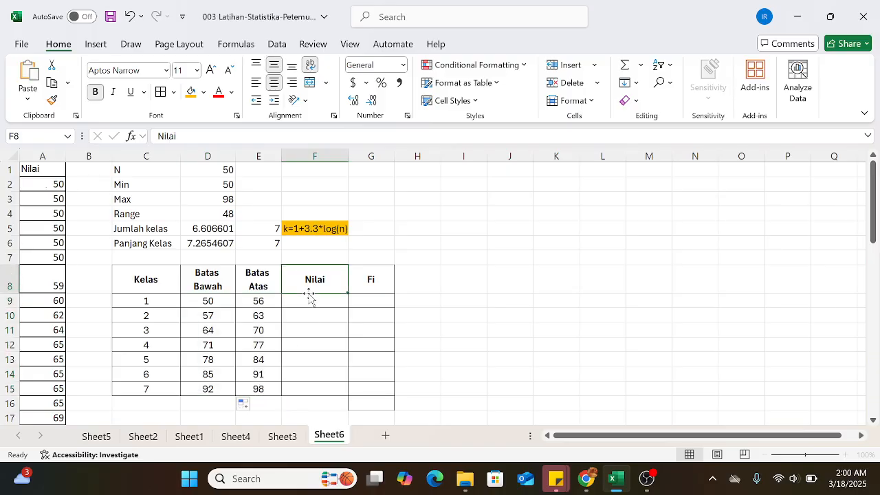
pyautogui.click(308, 301)
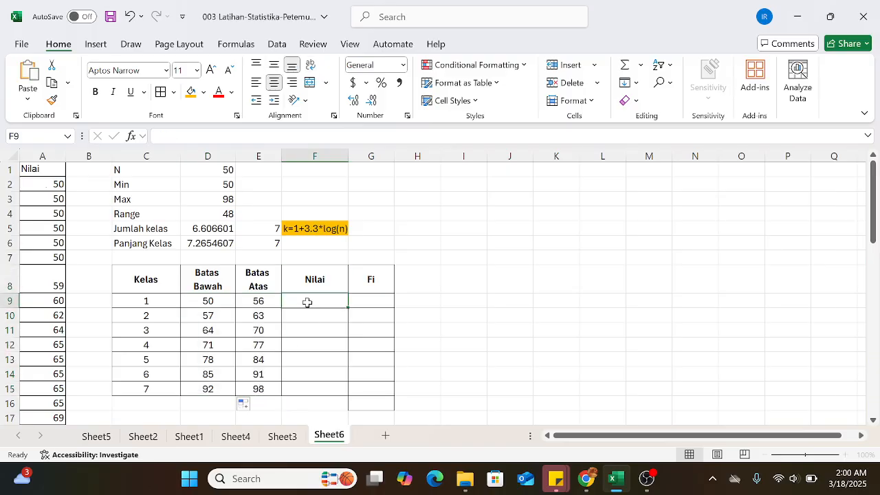
pyautogui.write('=')
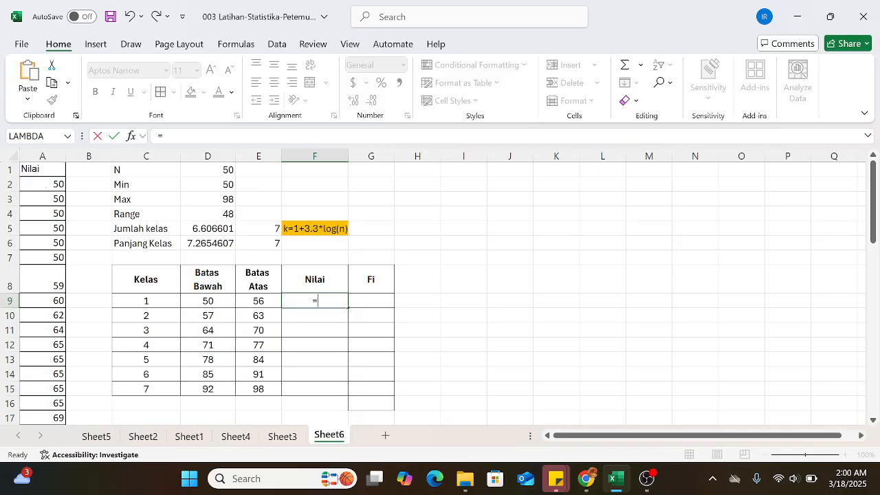
pyautogui.write('con')
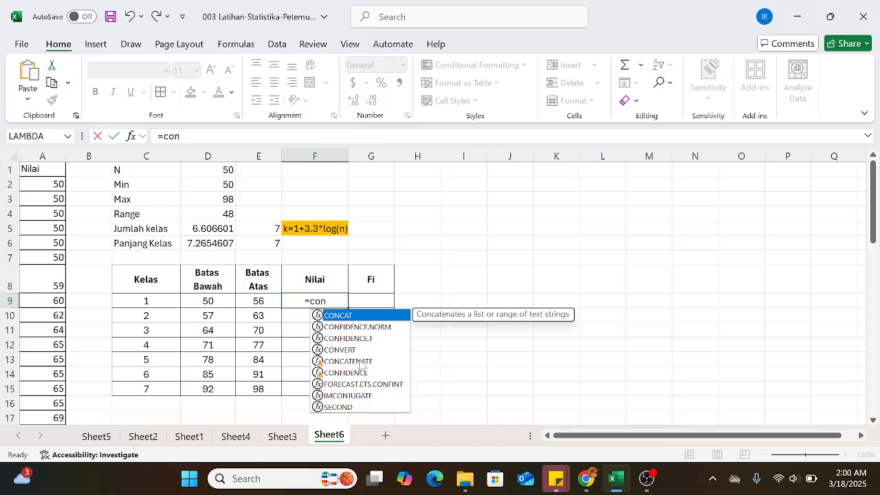
pyautogui.doubleClick(359, 362)
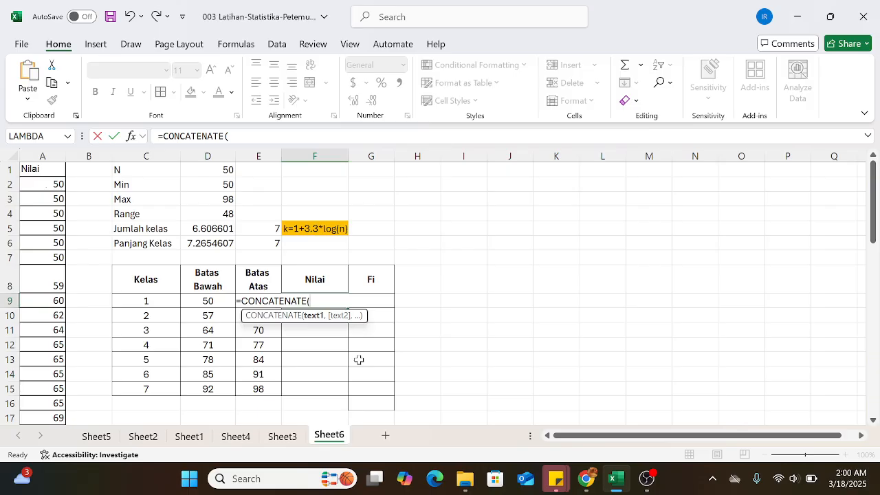
pyautogui.click(215, 299)
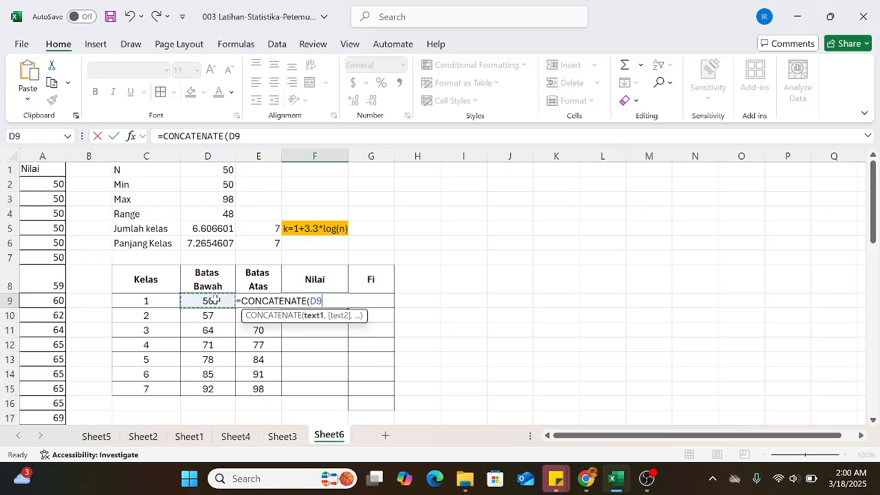
pyautogui.write(',"-')
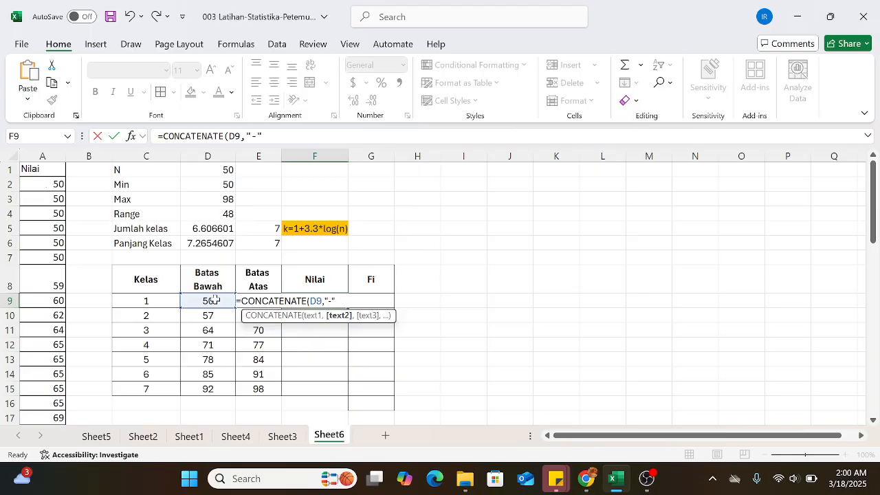
pyautogui.write('",')
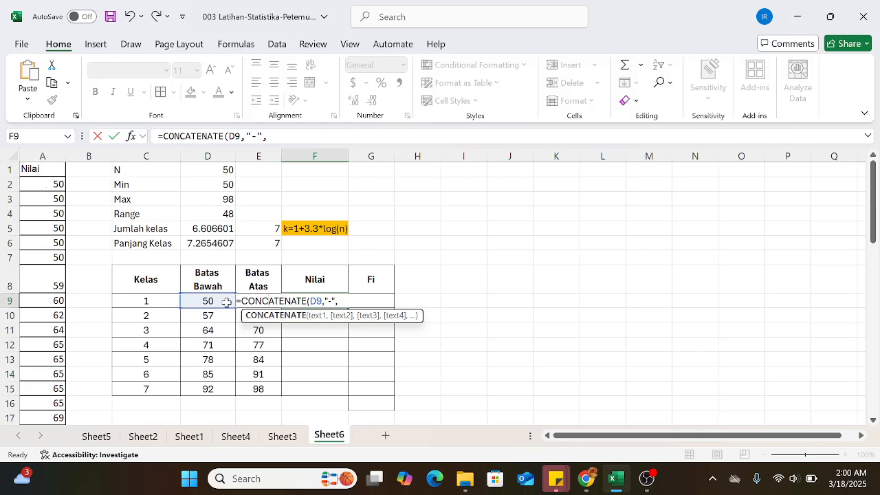
# - Complete the interval label formula in F9 with the upper limit, giving =CONCATENATE(D9,"-",E9)
pyautogui.click(294, 136)
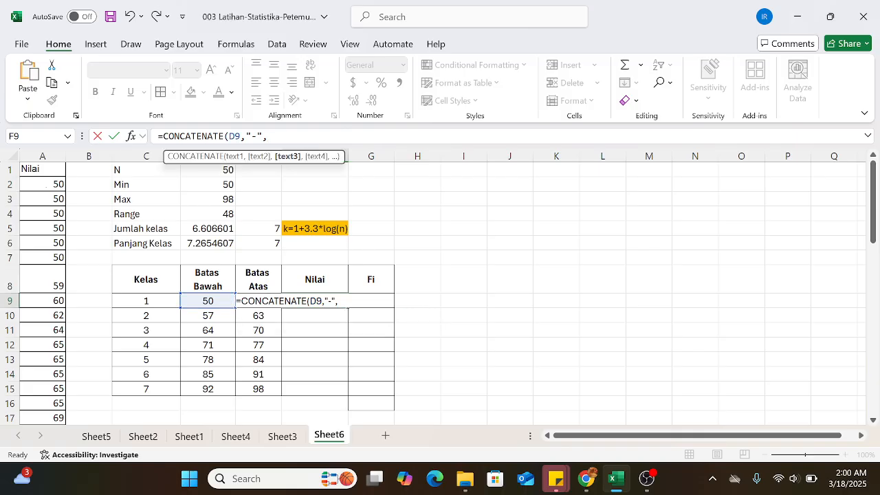
pyautogui.write('f')
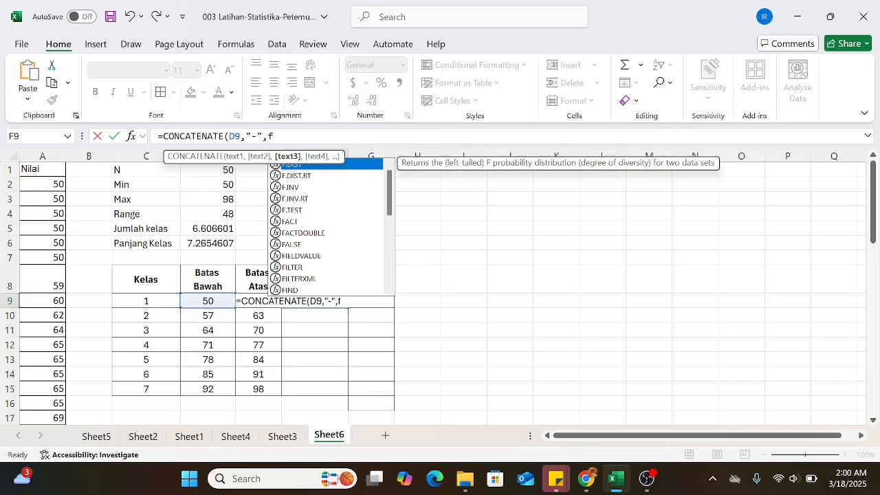
pyautogui.press('BackSpace')
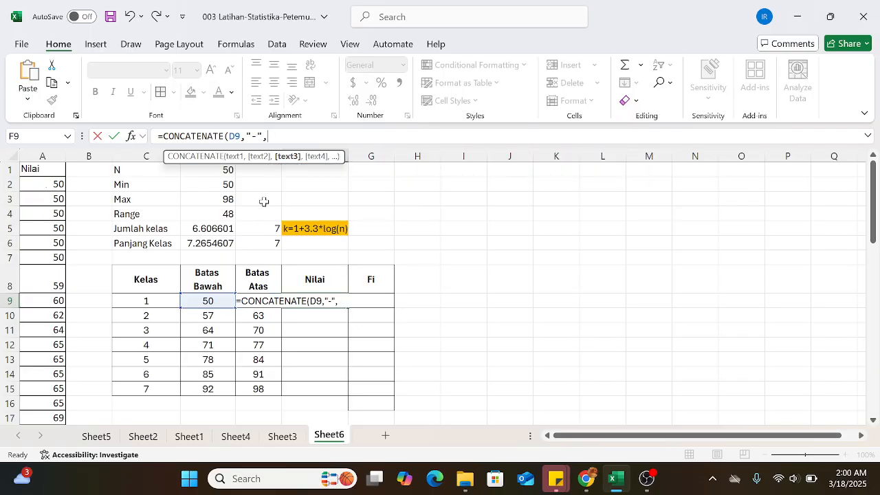
pyautogui.click(262, 286)
pyautogui.press('Down')
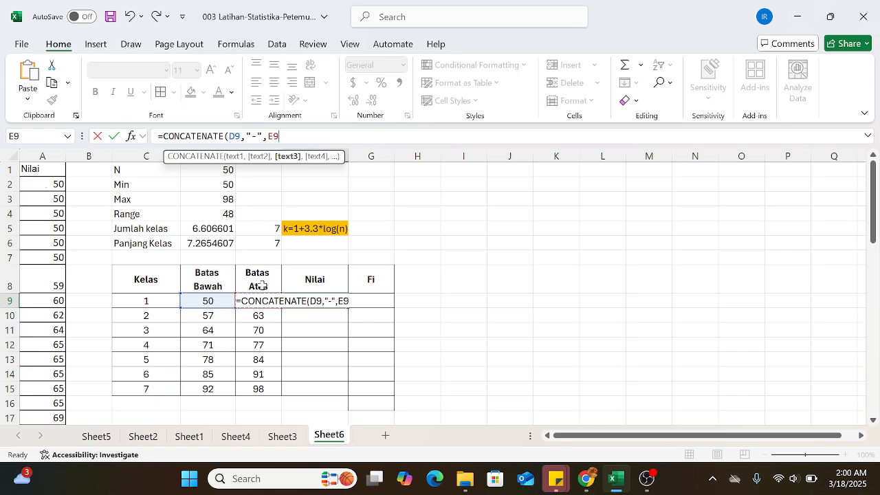
pyautogui.write(')')
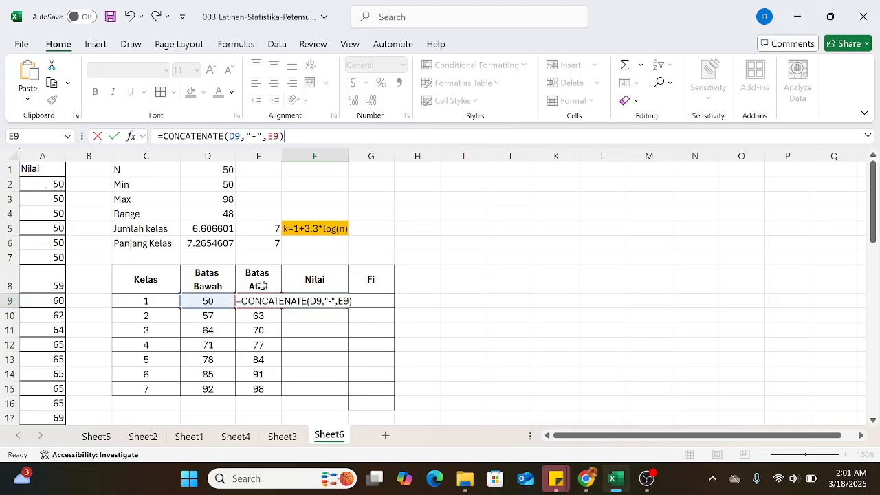
pyautogui.press('Return')
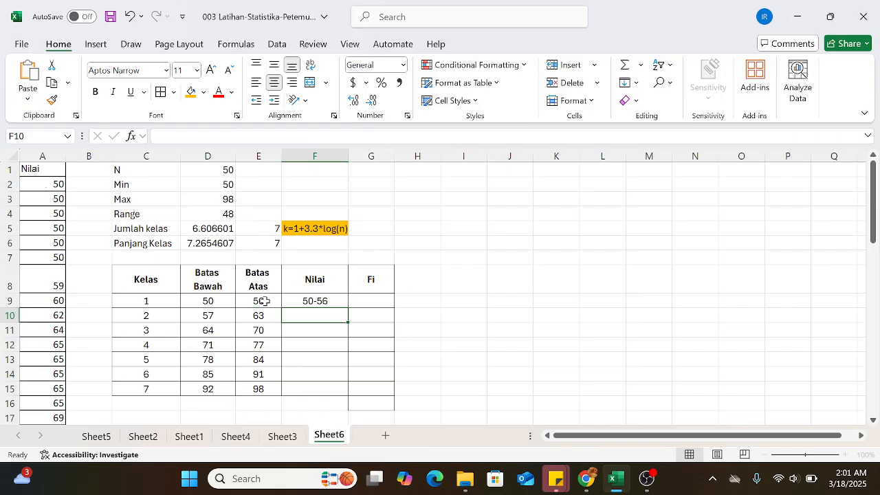
# - Fill the interval label formula from F9 down to F15 for all seven classes
pyautogui.click(265, 302)
pyautogui.click(296, 301)
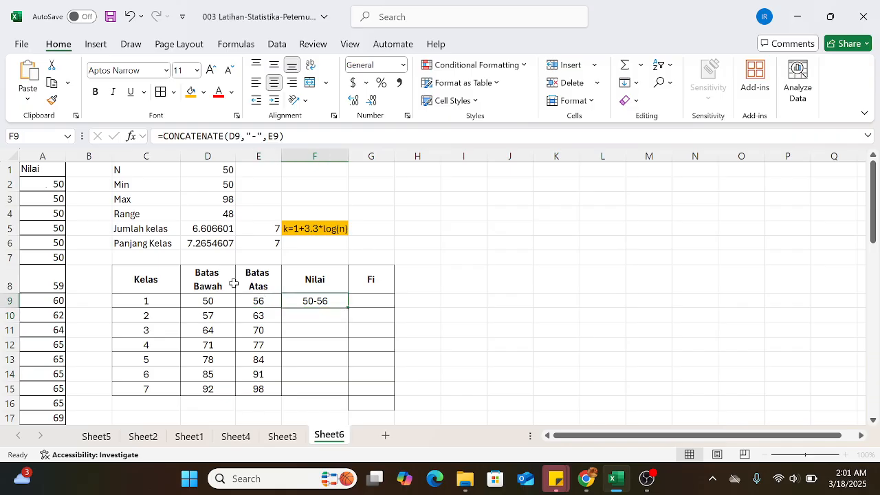
pyautogui.click(215, 302)
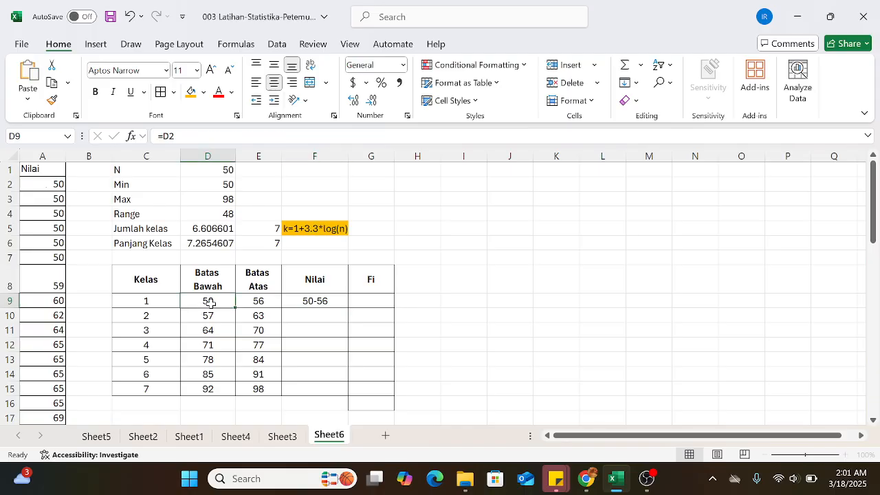
pyautogui.click(301, 302)
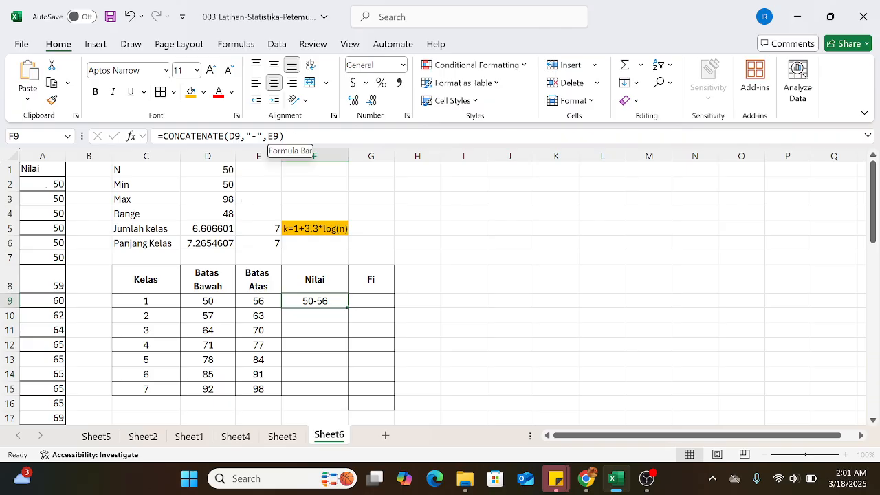
pyautogui.click(269, 300)
pyautogui.click(294, 302)
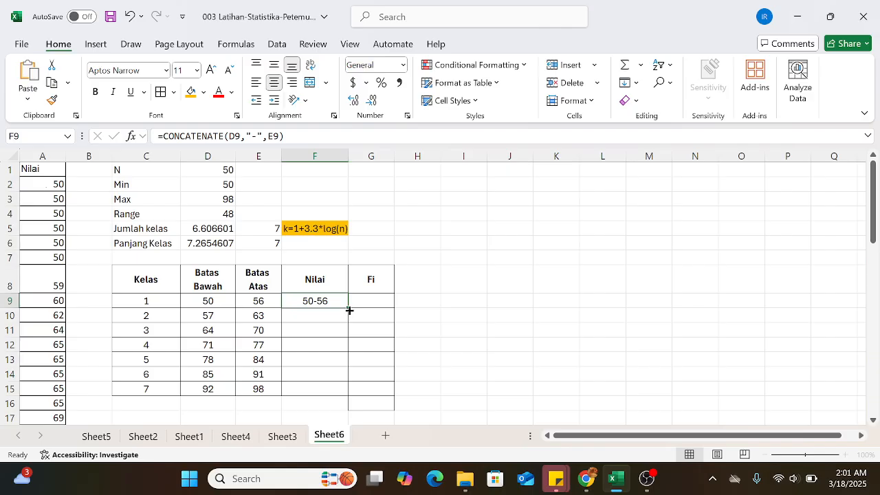
pyautogui.moveTo(349, 311); pyautogui.dragTo(347, 391)
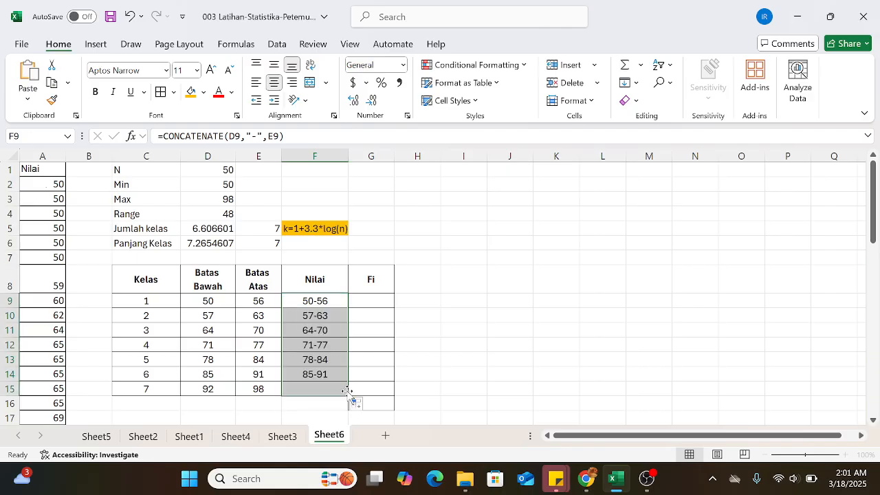
# - Highlight the first class's lower limit in D9 and the last class's upper limit in E15 with light green fill
pyautogui.click(304, 302)
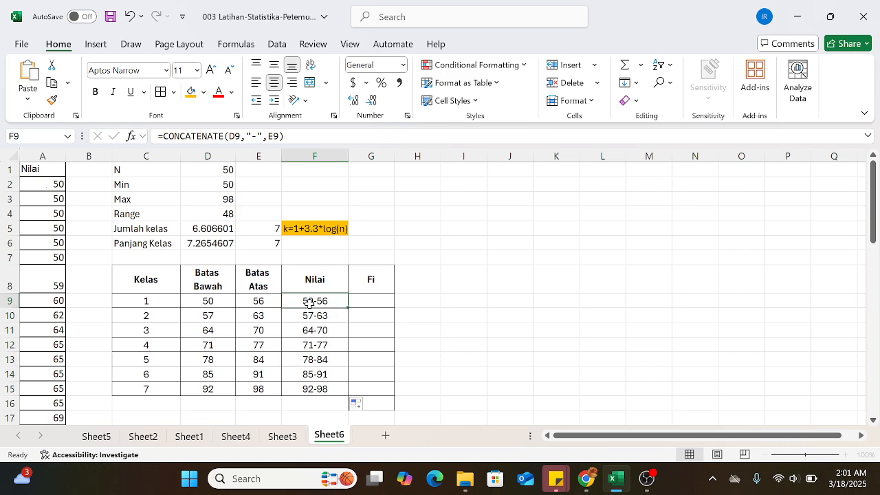
pyautogui.click(222, 300)
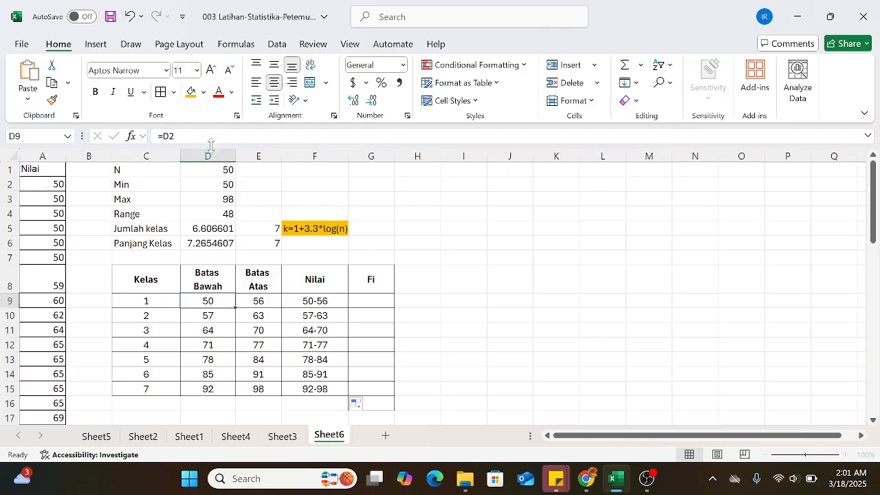
pyautogui.click(203, 91)
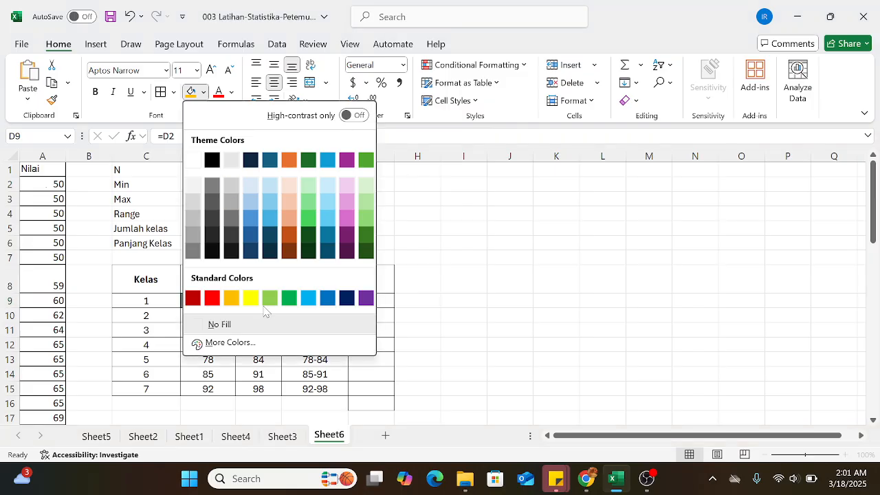
pyautogui.click(269, 297)
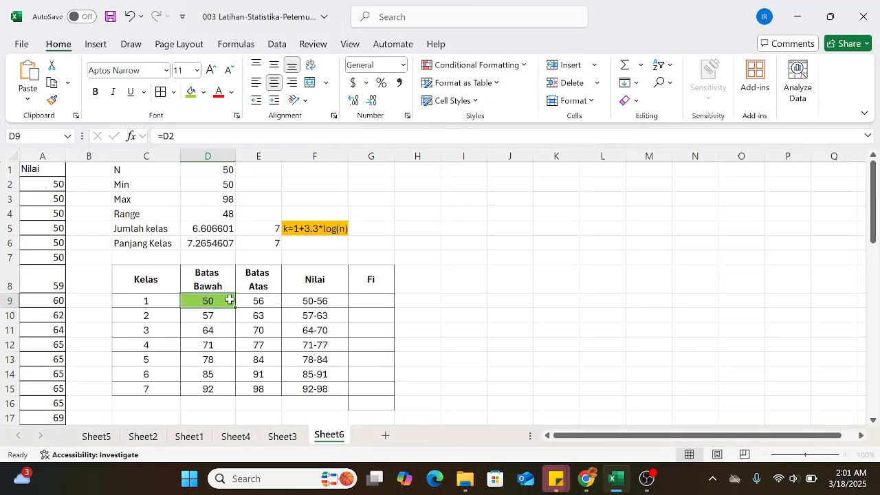
pyautogui.click(272, 392)
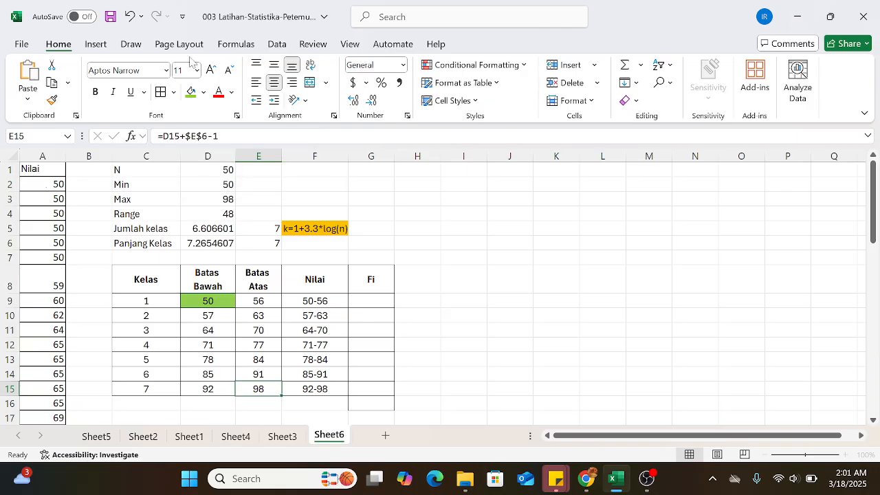
pyautogui.click(190, 92)
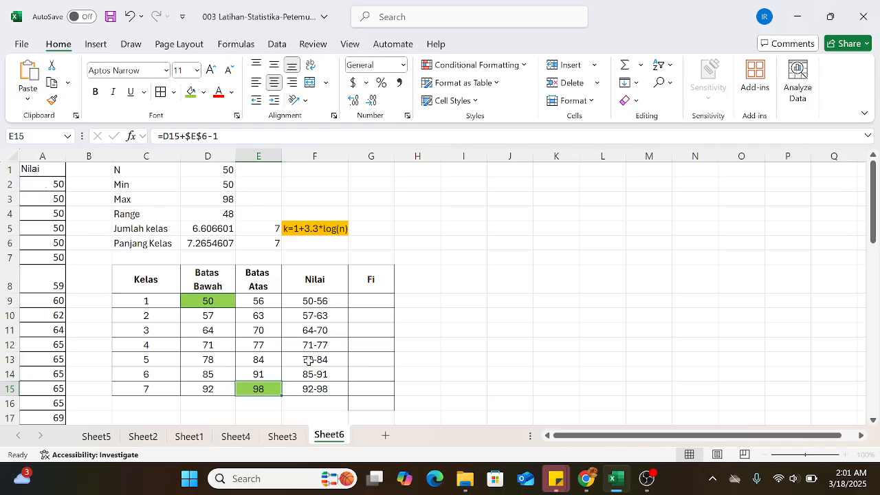
# - Start a FREQUENCY formula across the Fi cells G9:G15, using the Nilai scores A2:A51 as the data array
pyautogui.click(370, 304)
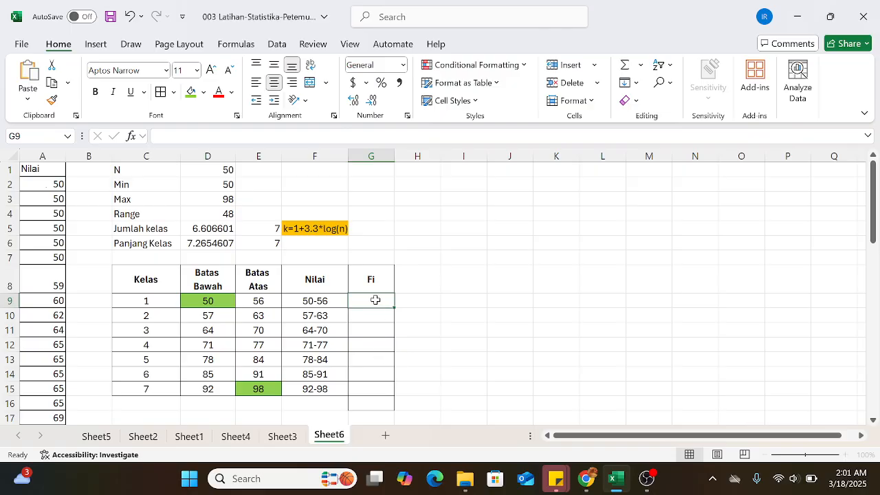
pyautogui.moveTo(372, 301); pyautogui.dragTo(371, 389)
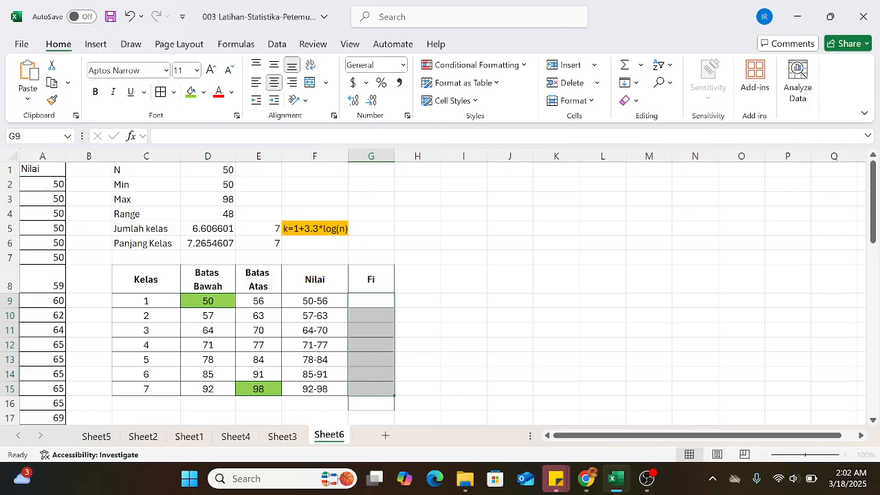
pyautogui.click(344, 136)
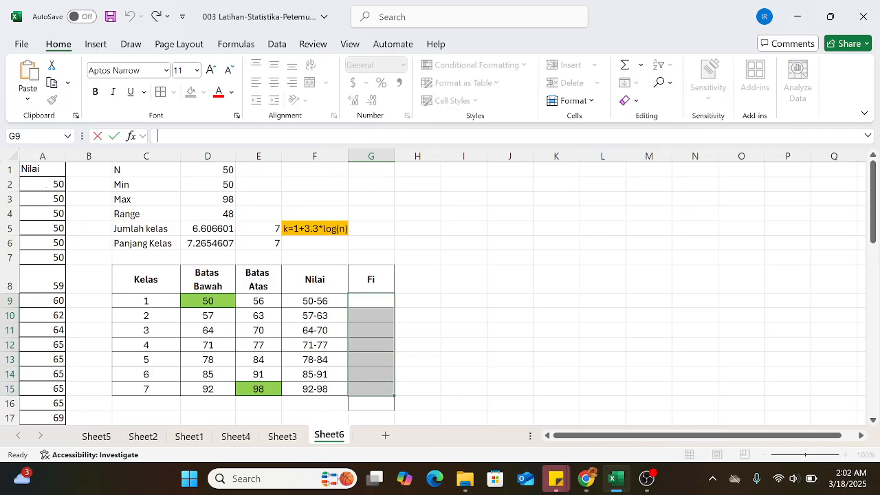
pyautogui.write('=')
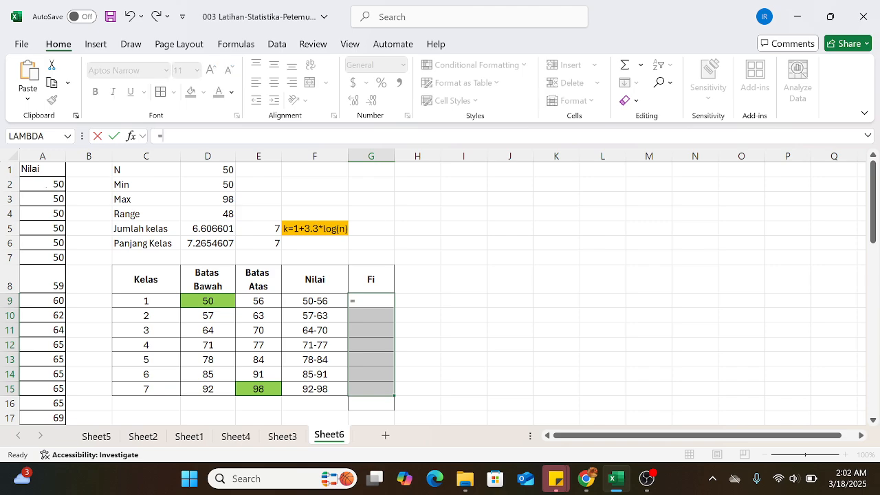
pyautogui.write('Fre')
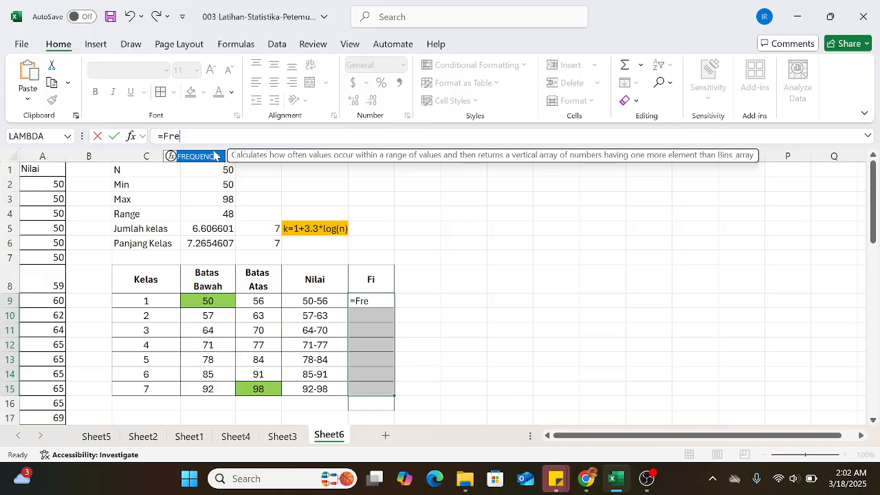
pyautogui.doubleClick(200, 157)
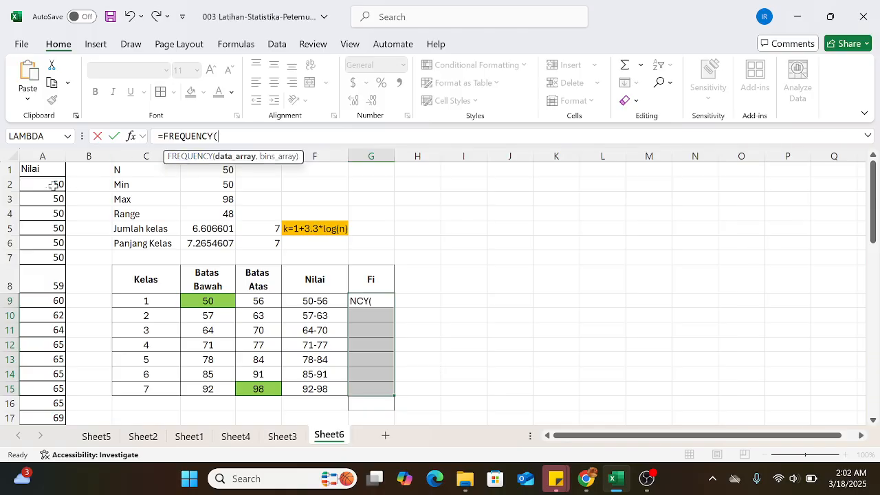
pyautogui.moveTo(53, 185); pyautogui.dragTo(55, 413)
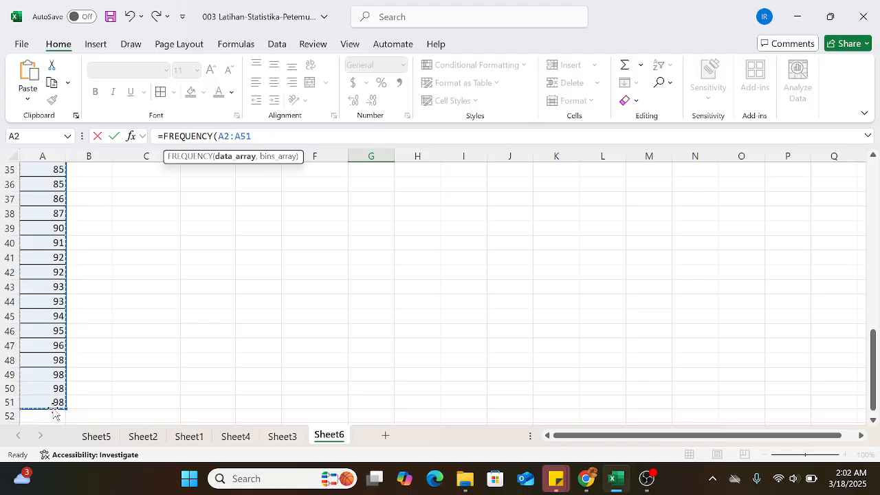
pyautogui.write(',')
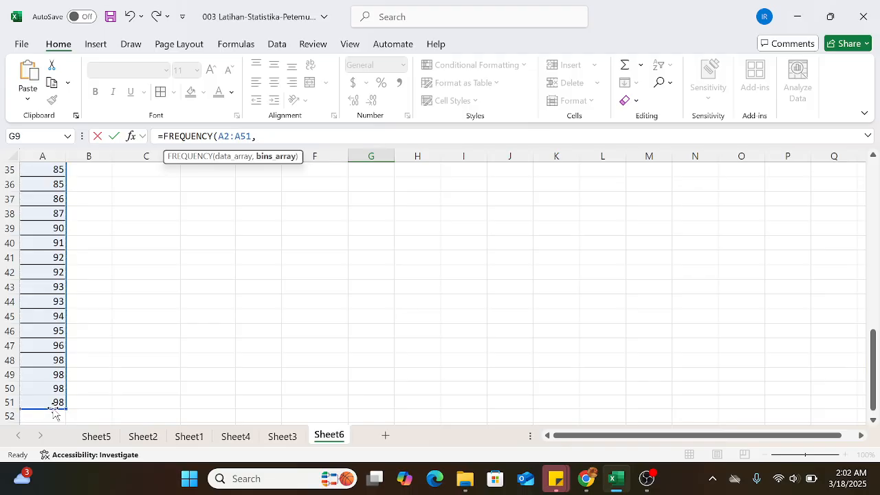
# - Complete the formula with the upper limits E9:E15 as bins and enter =FREQUENCY(A2:A51,E9:E15) as an array formula in G9:G15
pyautogui.scroll(10, 55, 413)
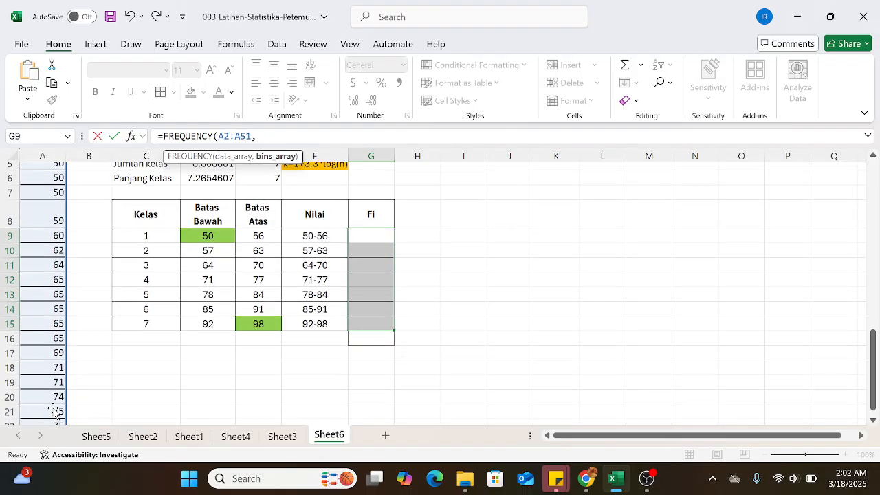
pyautogui.scroll(1, 55, 412)
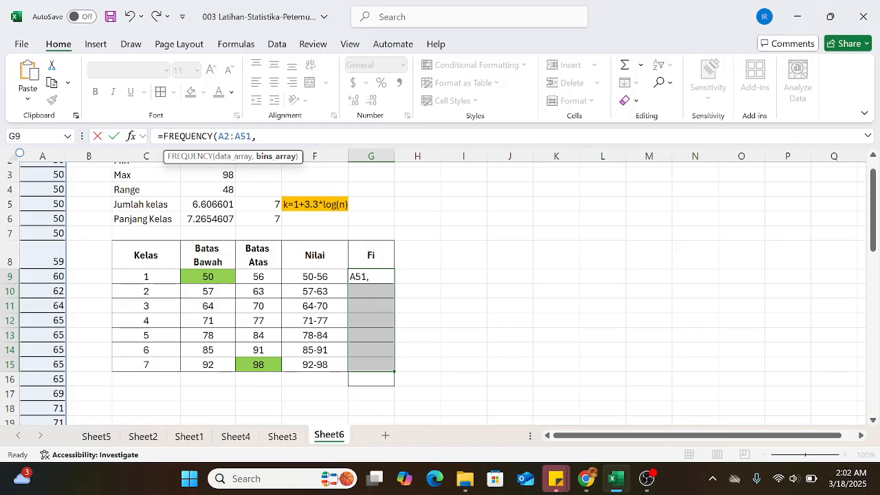
pyautogui.moveTo(259, 276); pyautogui.dragTo(268, 370)
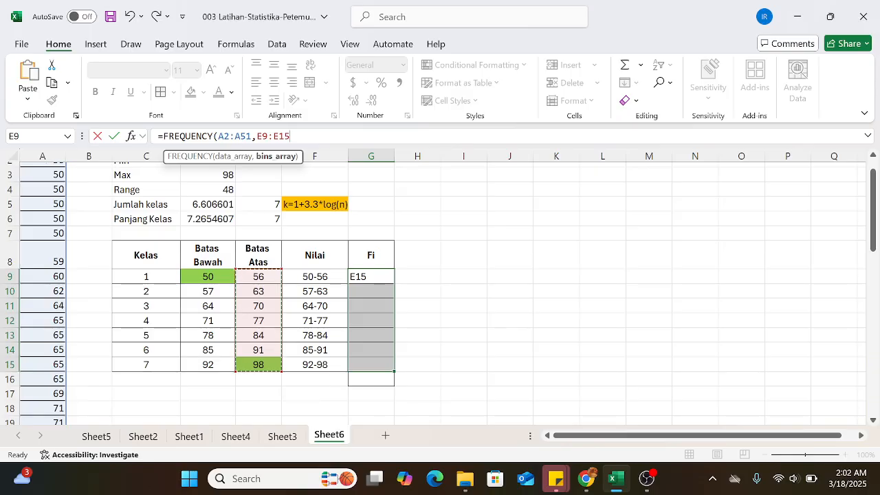
pyautogui.write(')')
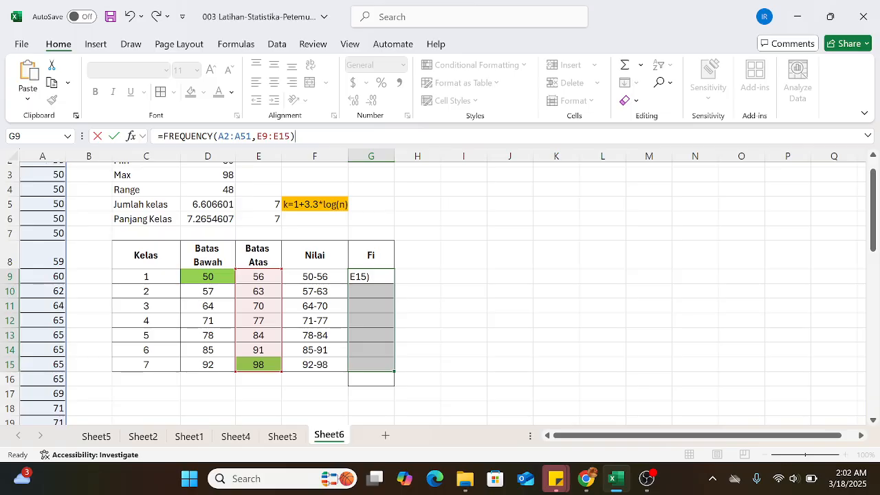
pyautogui.hotkey('ctrl', 'shift', 'Return')
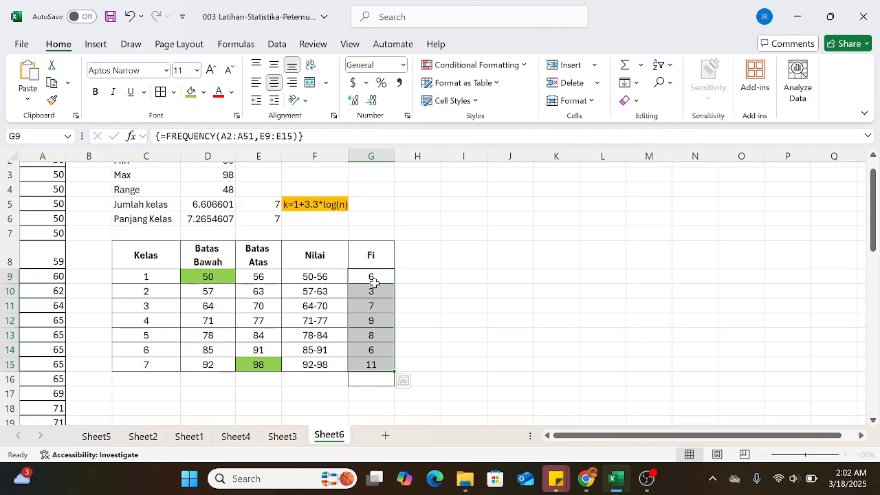
# - Total the class frequencies in G16 with =SUM(G9:G15)
pyautogui.click(372, 381)
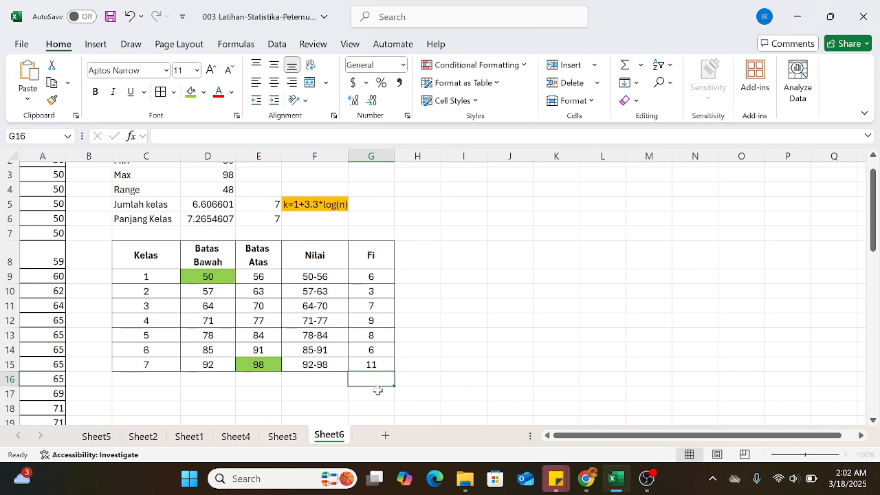
pyautogui.click(624, 65)
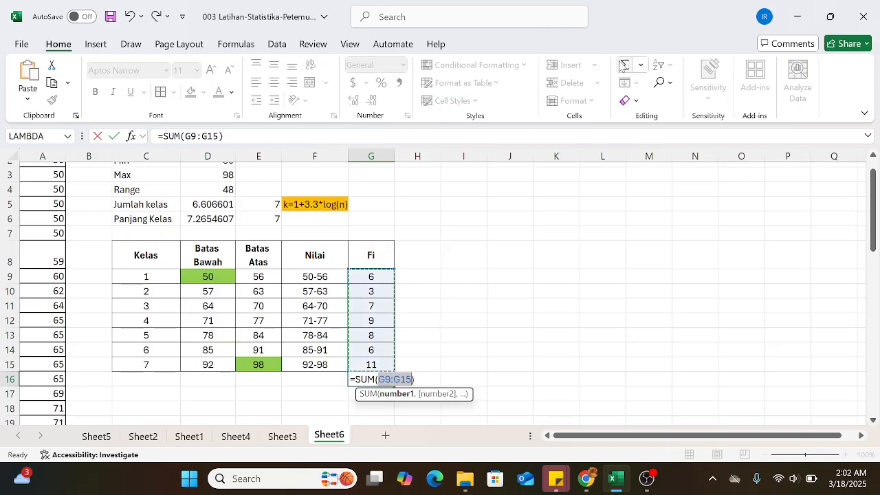
pyautogui.press('Return')
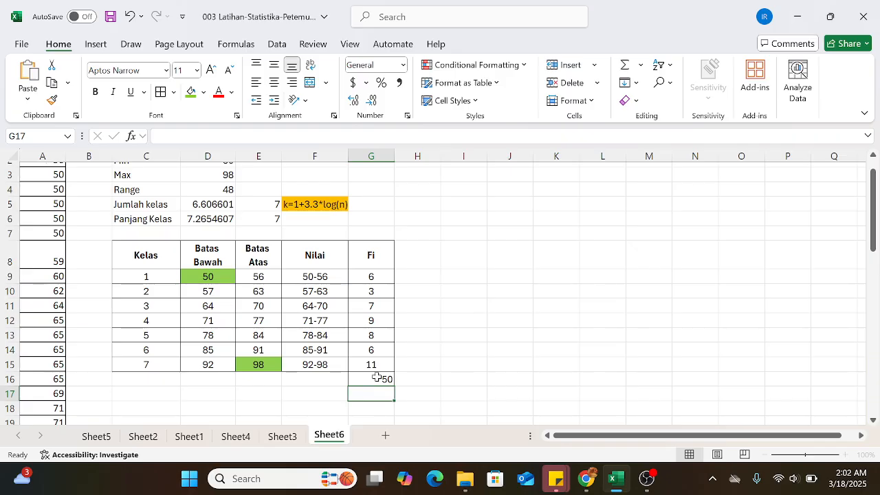
pyautogui.moveTo(427, 245); pyautogui.dragTo(476, 257)
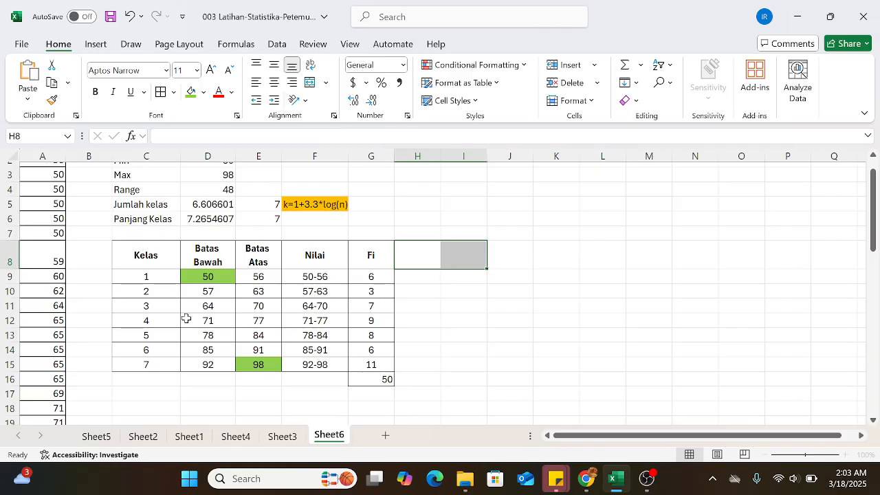
pyautogui.moveTo(163, 256); pyautogui.dragTo(381, 379)
pyautogui.moveTo(209, 277); pyautogui.dragTo(329, 368)
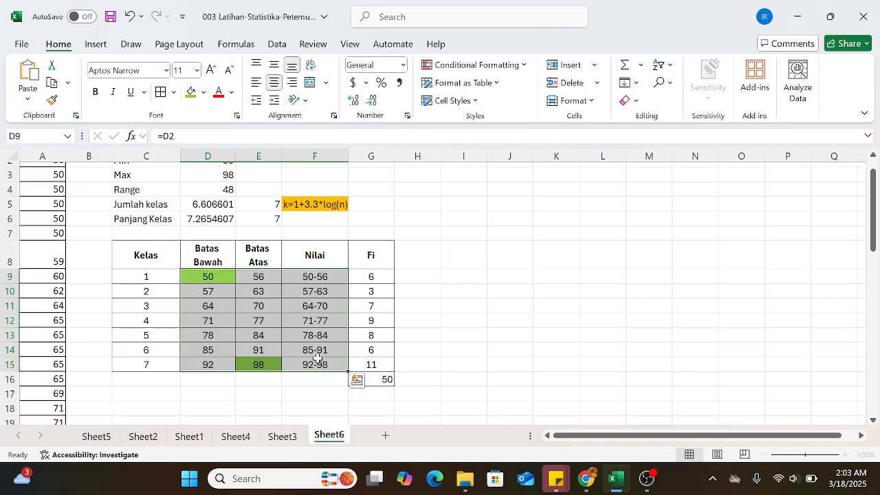
pyautogui.click(320, 364)
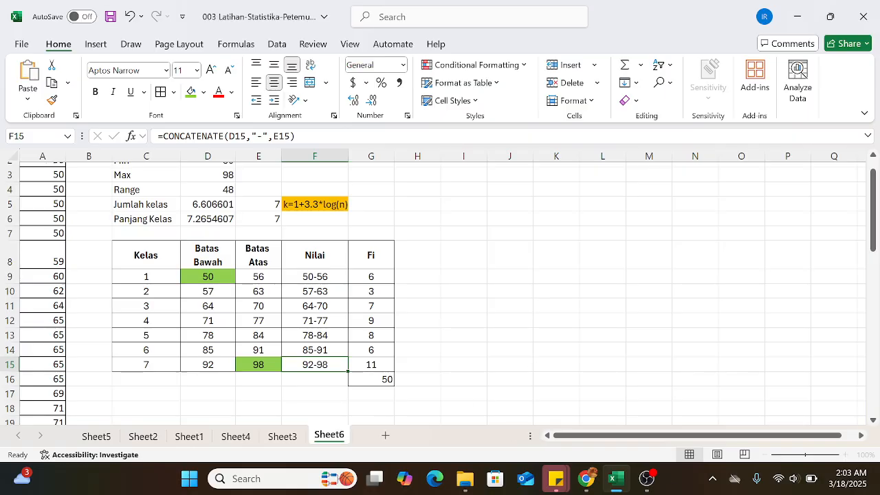
pyautogui.click(650, 485)
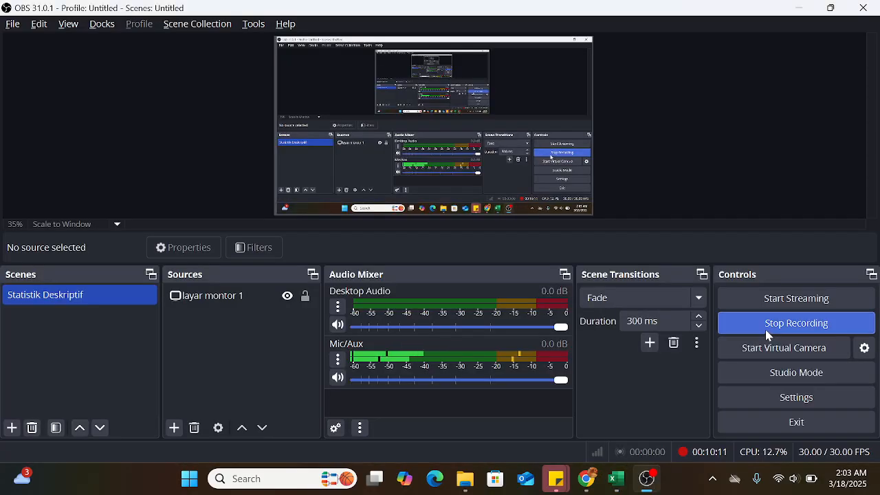